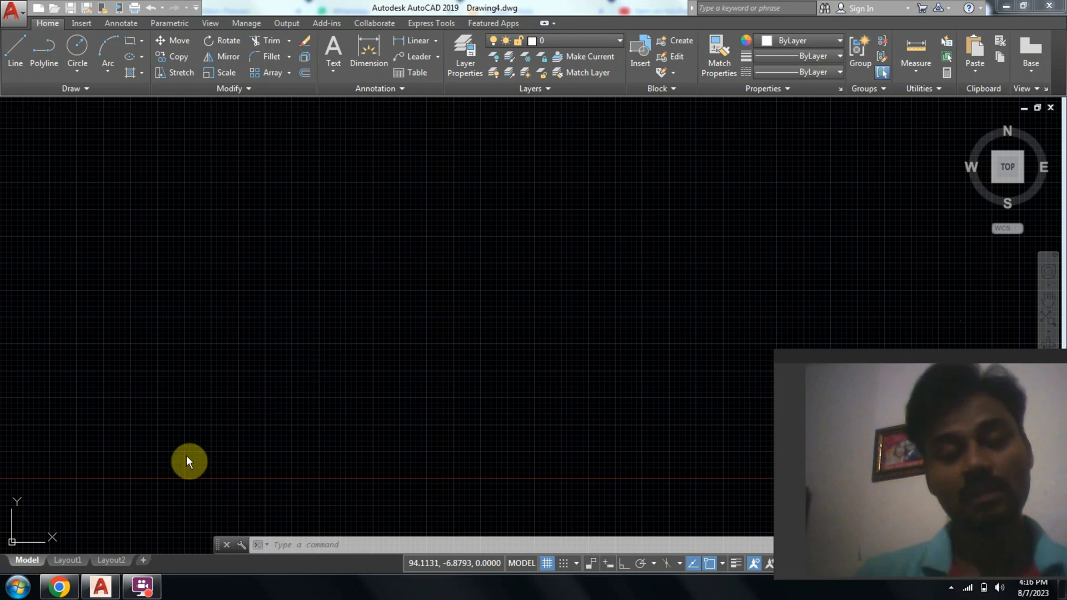
- Switch to Chrome to read the channel comments about the Stretch lesson in YouTube Studio, and return to AutoCAD
{"action": "key", "text": "alt+Tab"}
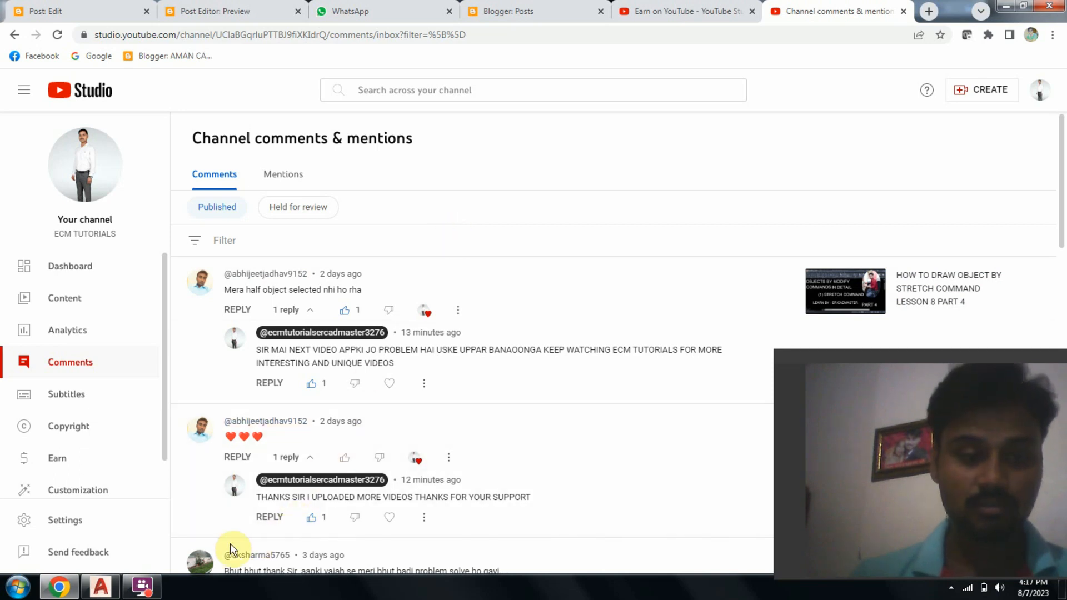
{"action": "mouse_move", "coordinate": [97, 589]}
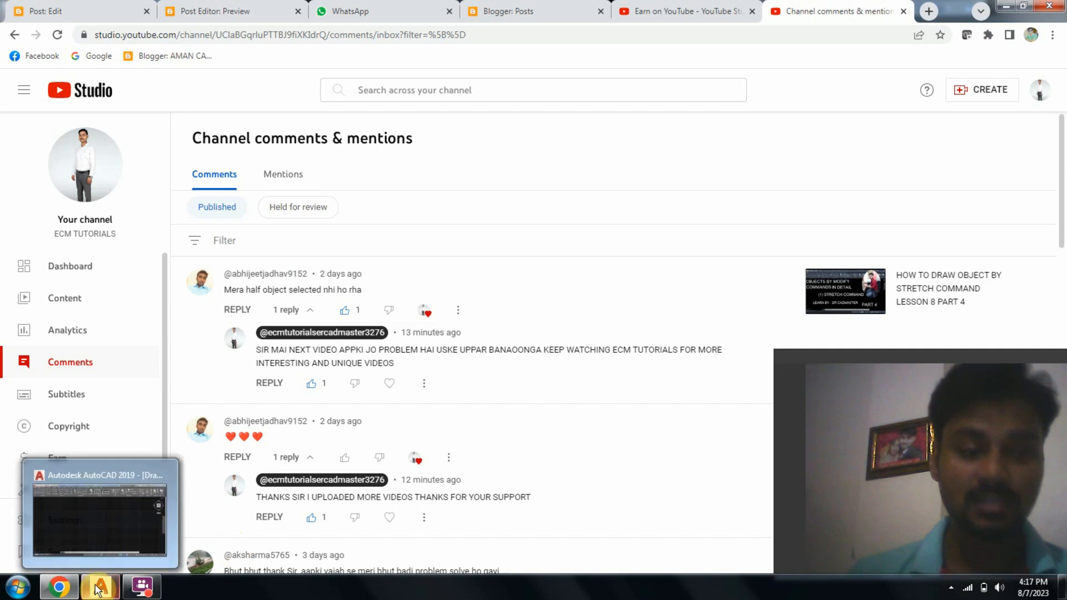
{"action": "left_click", "coordinate": [100, 589]}
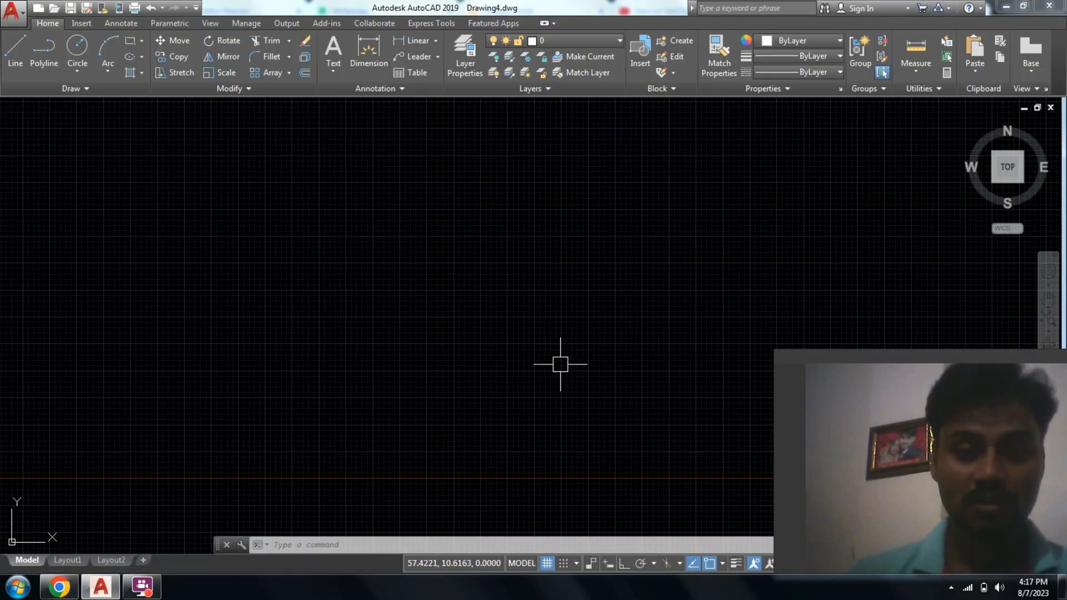
- Draw a rectangle with a length of 100 and a width of 50 using the Dimensions option
{"action": "scroll", "coordinate": [486, 393], "scroll_direction": "down", "scroll_amount": 2}
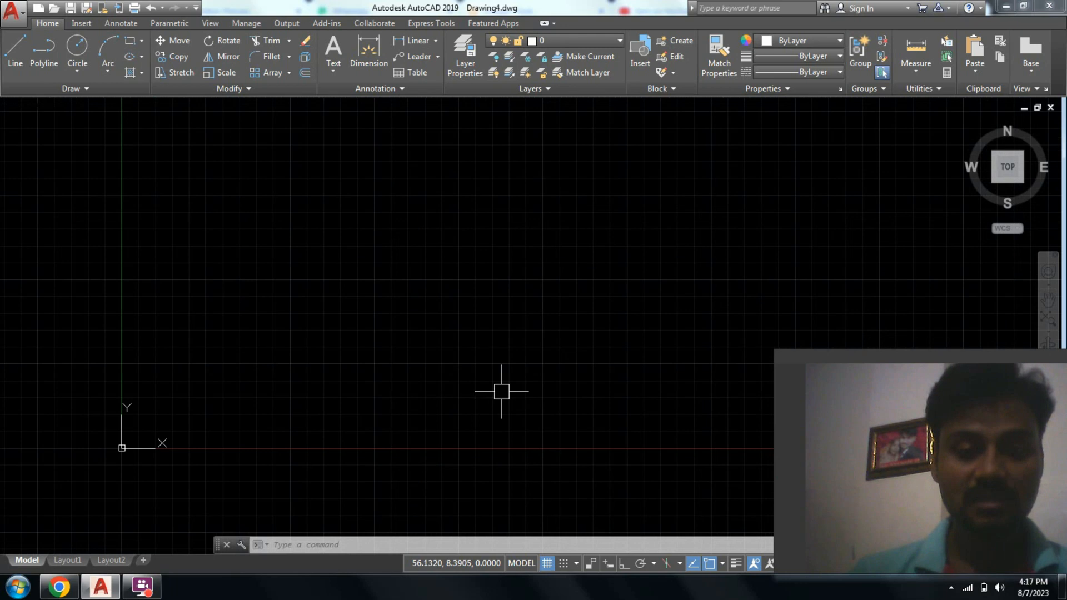
{"action": "scroll", "coordinate": [502, 392], "scroll_direction": "up", "scroll_amount": 3}
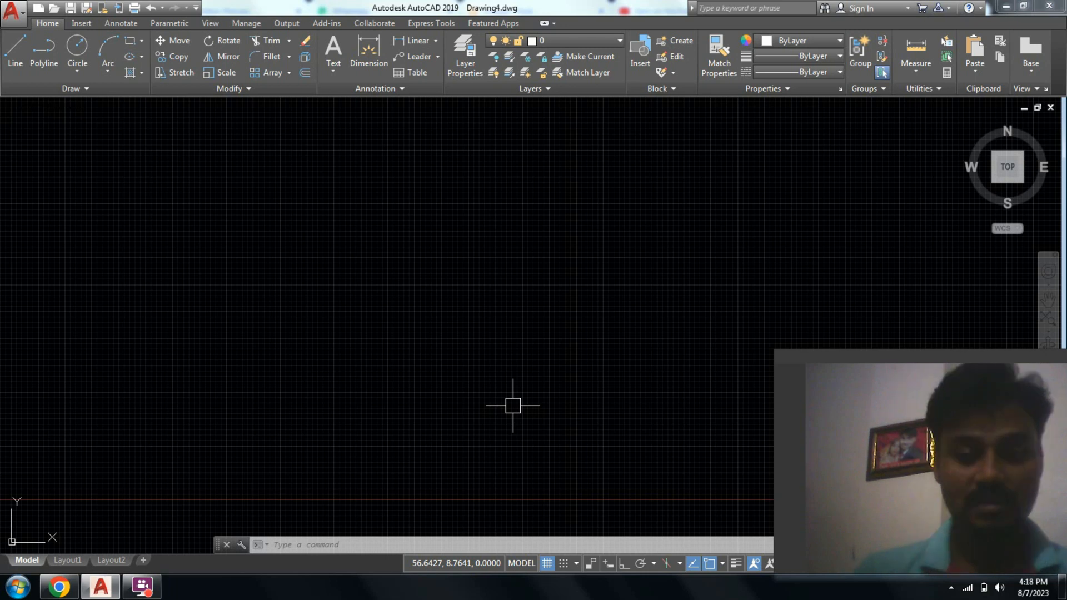
{"action": "key", "text": "Escape"}
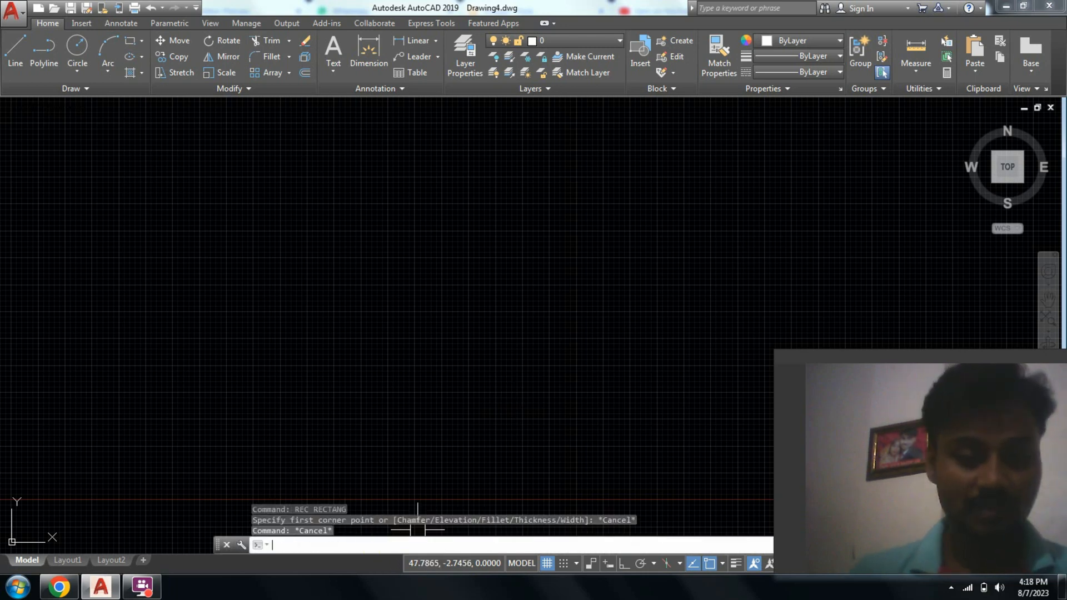
{"action": "key", "text": "Escape"}
{"action": "key", "text": "Escape"}
{"action": "type", "text": "REC"}
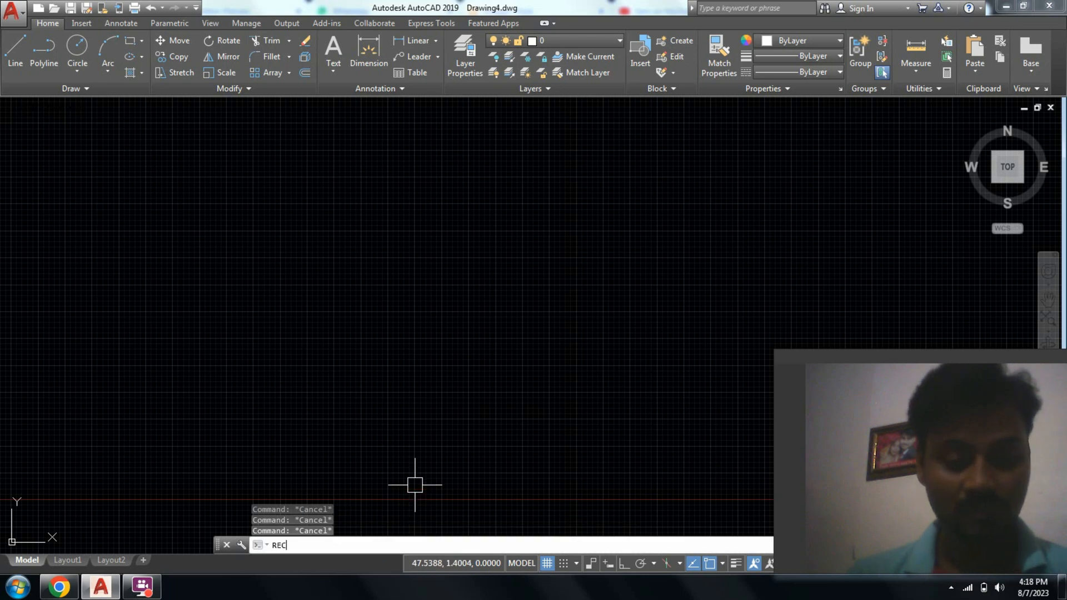
{"action": "key", "text": "Return"}
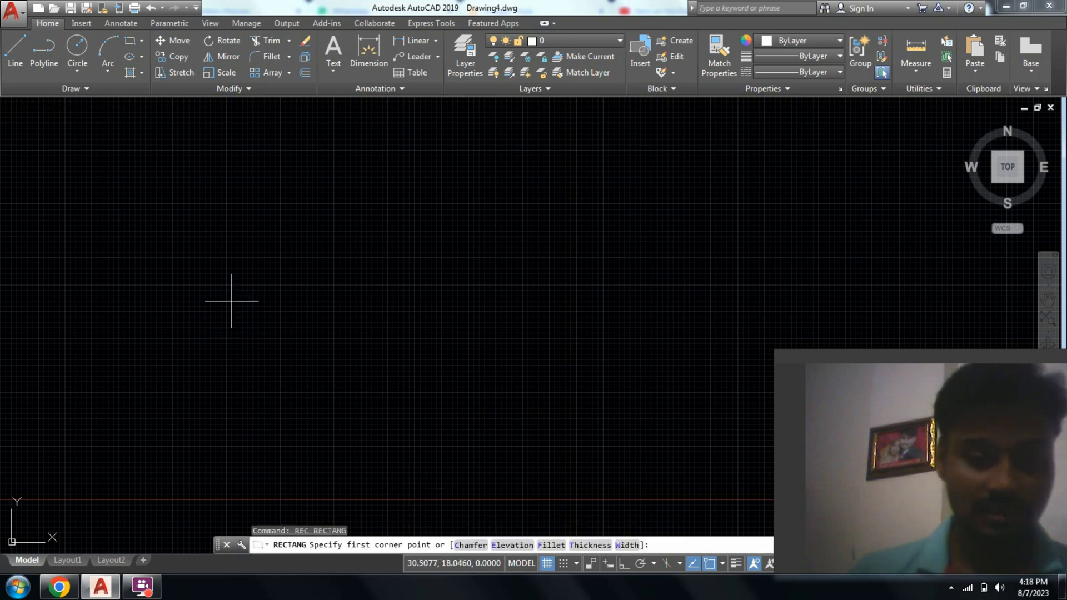
{"action": "left_click", "coordinate": [227, 267]}
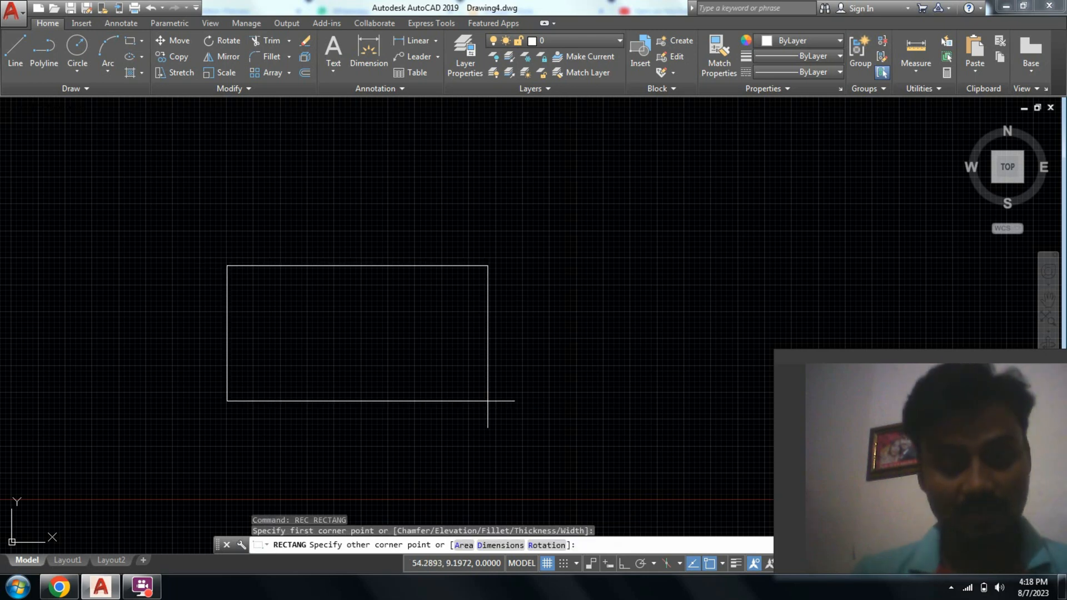
{"action": "type", "text": "D"}
{"action": "key", "text": "Return"}
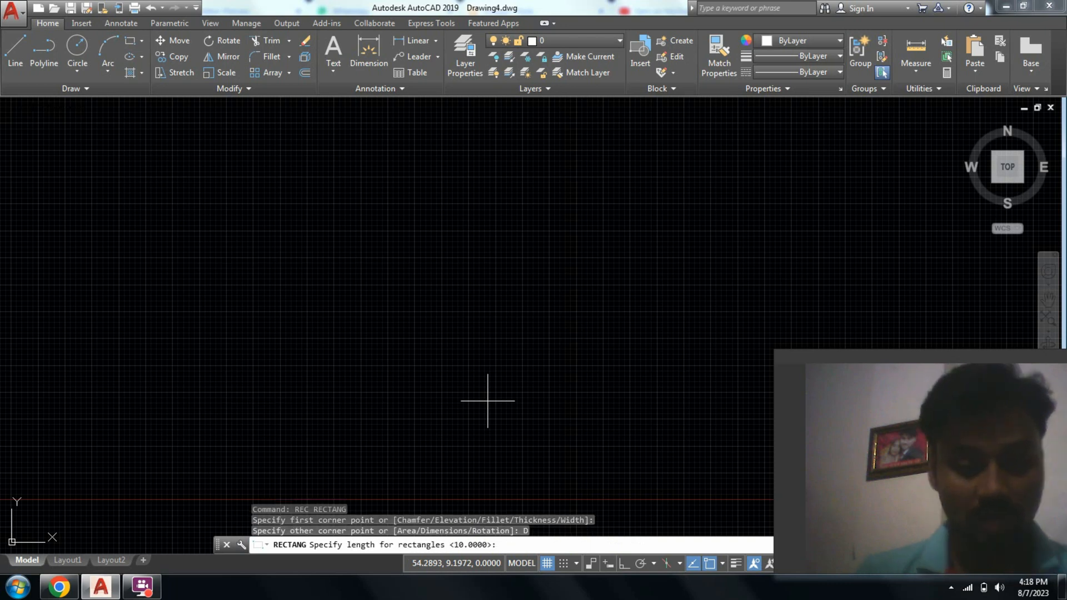
{"action": "type", "text": "10"}
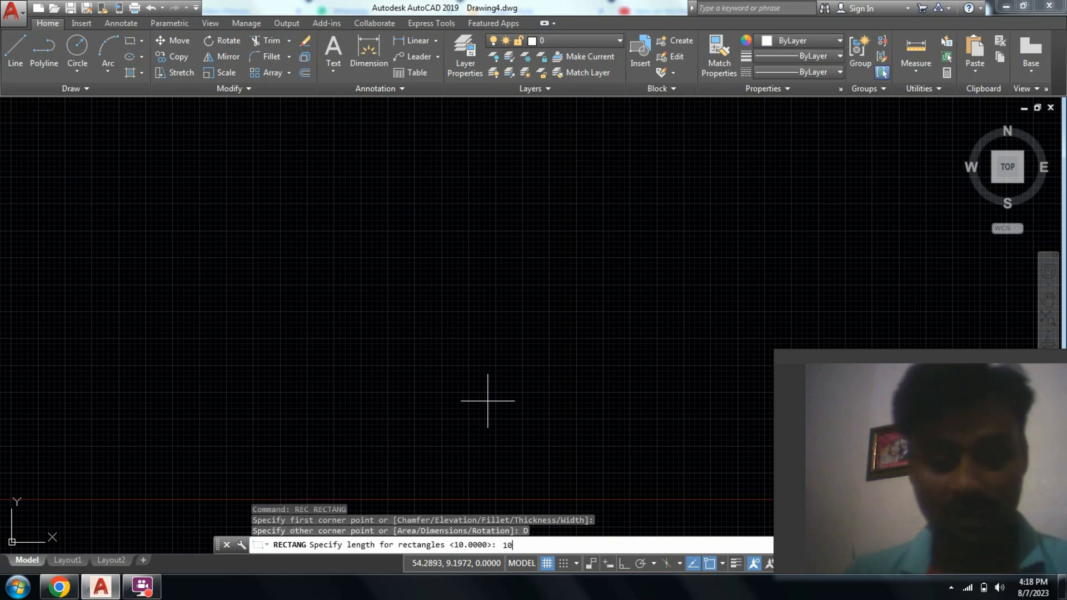
{"action": "type", "text": "0"}
{"action": "key", "text": "Return"}
{"action": "type", "text": "50"}
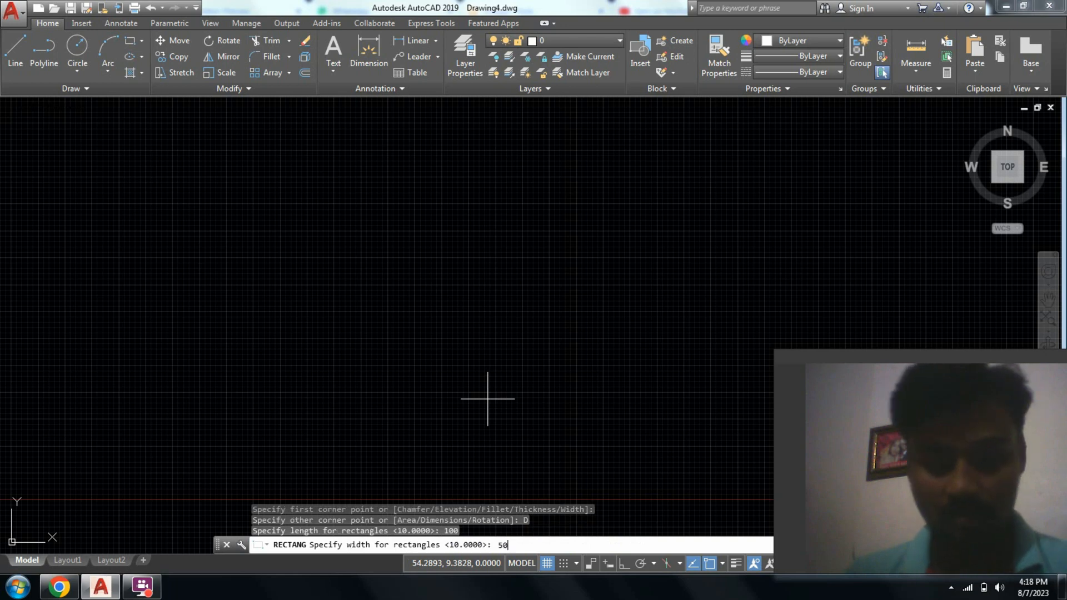
{"action": "key", "text": "Return"}
{"action": "left_click", "coordinate": [488, 398]}
- Add a linear dimension along the rectangle's bottom edge, placed just below it
{"action": "scroll", "coordinate": [498, 402], "scroll_direction": "down", "scroll_amount": 4}
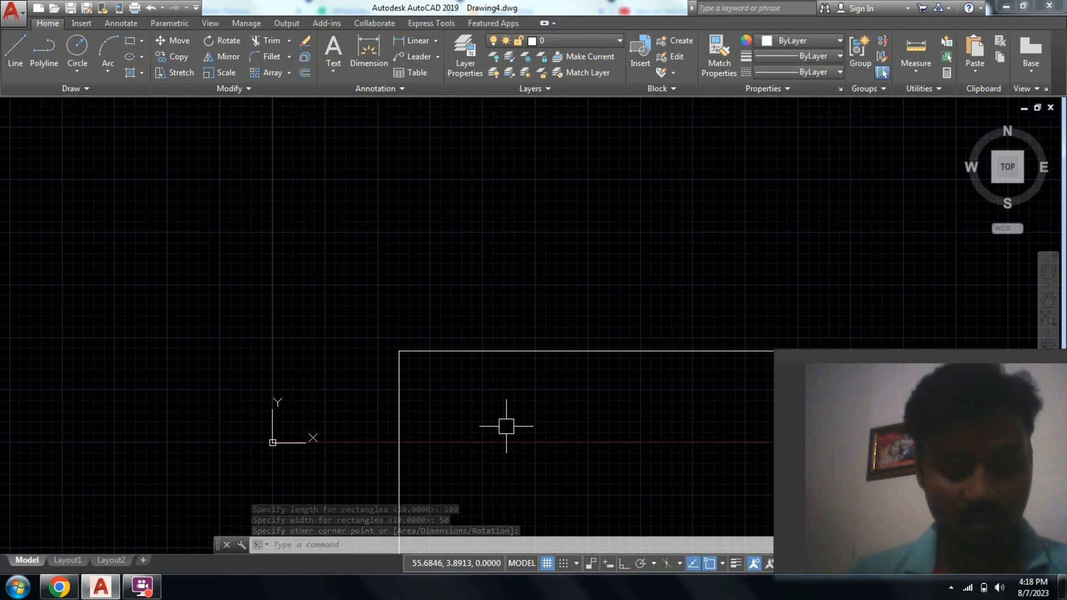
{"action": "type", "text": "z"}
{"action": "key", "text": "Return"}
{"action": "type", "text": "e"}
{"action": "key", "text": "Return"}
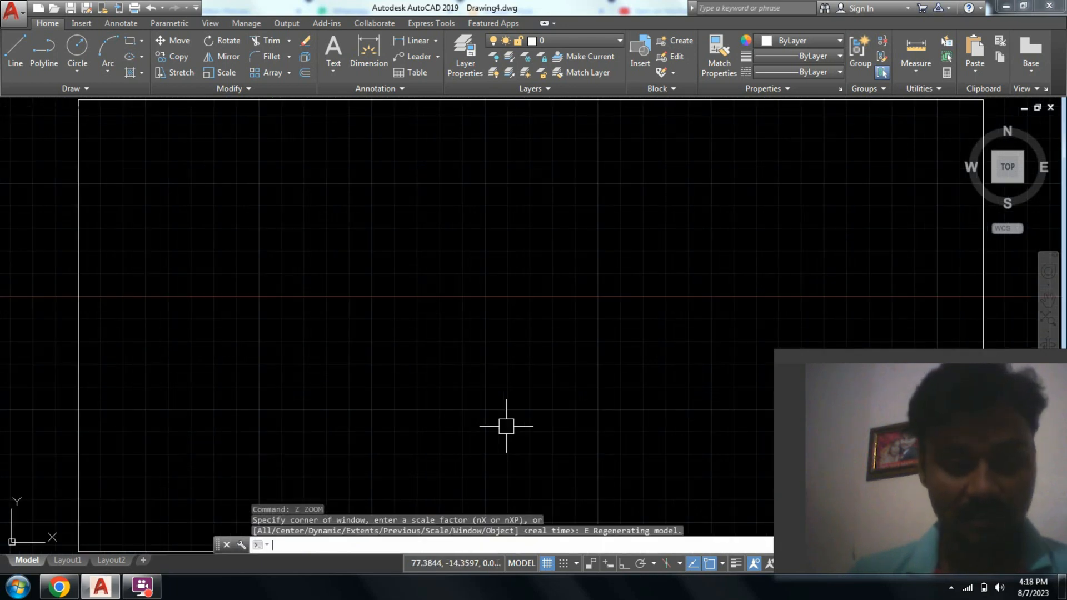
{"action": "scroll", "coordinate": [506, 426], "scroll_direction": "down", "scroll_amount": 4}
{"action": "mouse_move", "coordinate": [515, 424]}
{"action": "middle_mouse_down"}
{"action": "mouse_move", "coordinate": [406, 357]}
{"action": "mouse_move", "coordinate": [394, 321]}
{"action": "middle_mouse_up"}
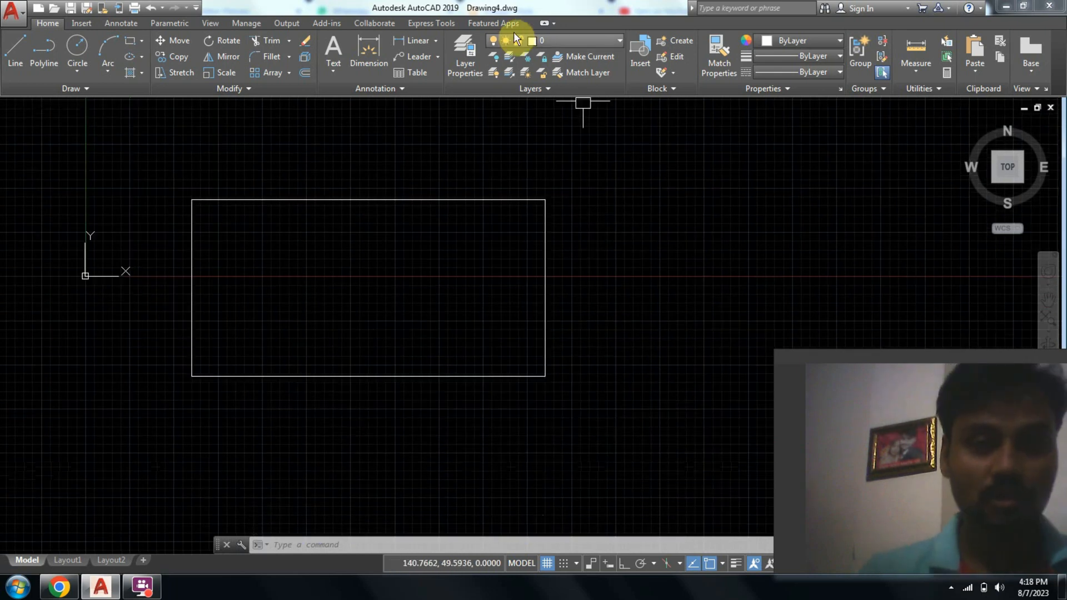
{"action": "left_click", "coordinate": [429, 40]}
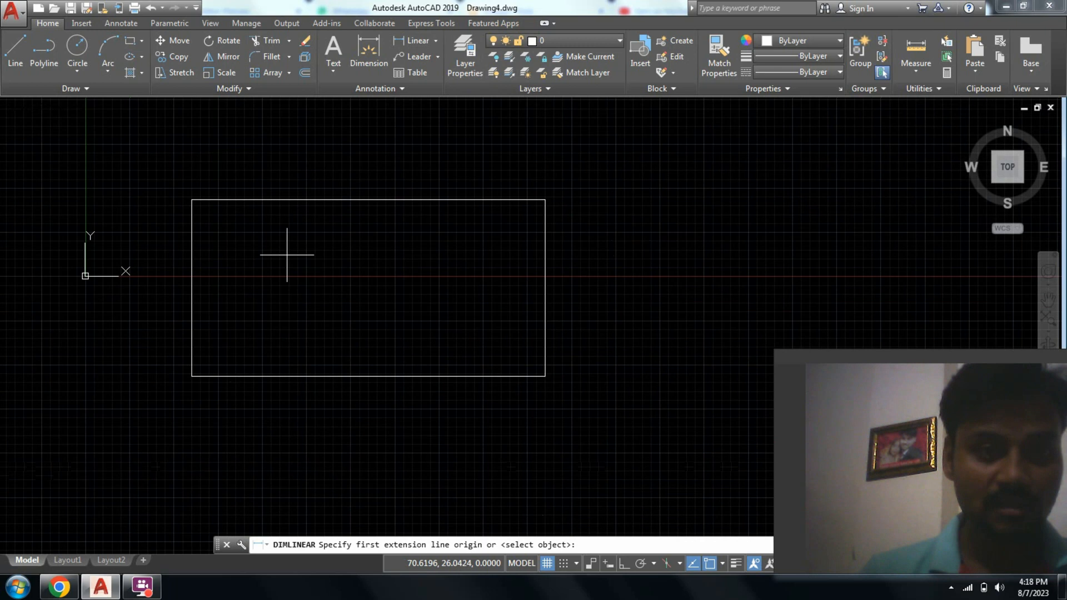
{"action": "left_click", "coordinate": [192, 376]}
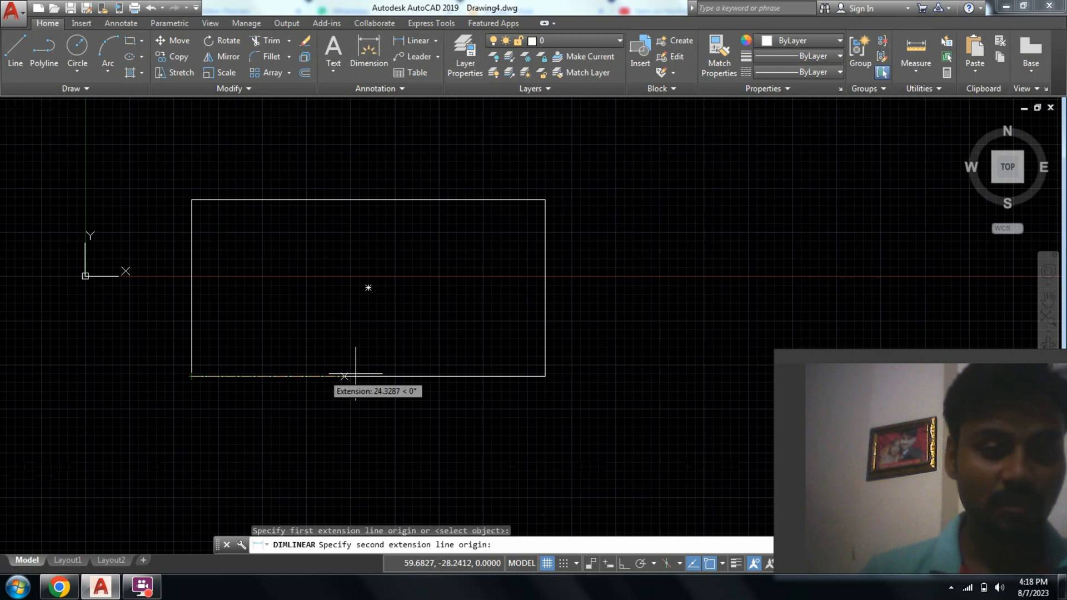
{"action": "left_click", "coordinate": [546, 376]}
{"action": "left_click", "coordinate": [525, 407]}
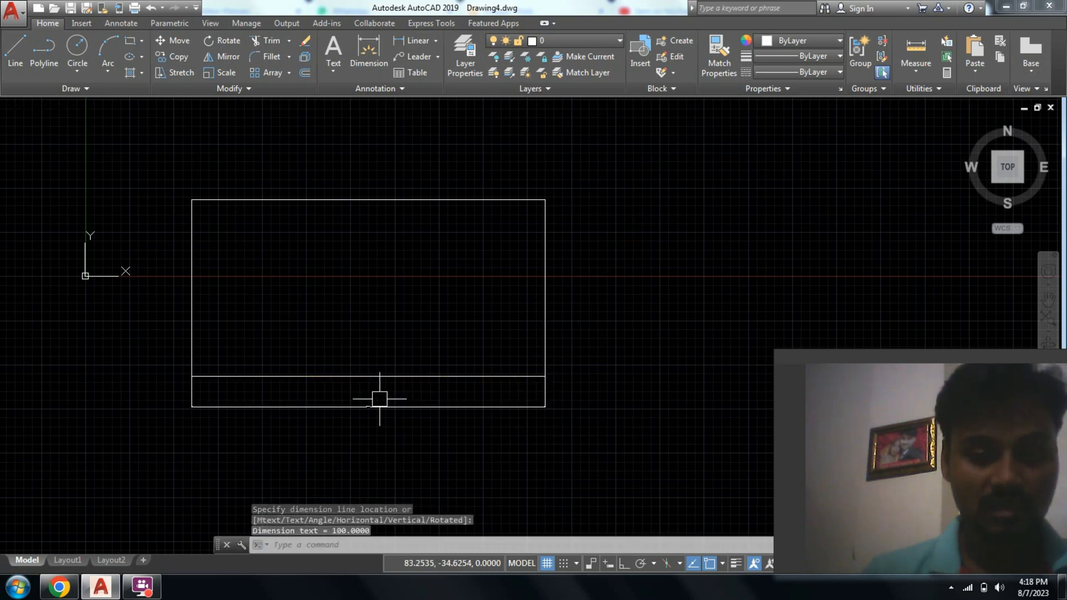
- Examine the size and legibility of the dimension text below the rectangle
{"action": "scroll", "coordinate": [381, 401], "scroll_direction": "up", "scroll_amount": 5}
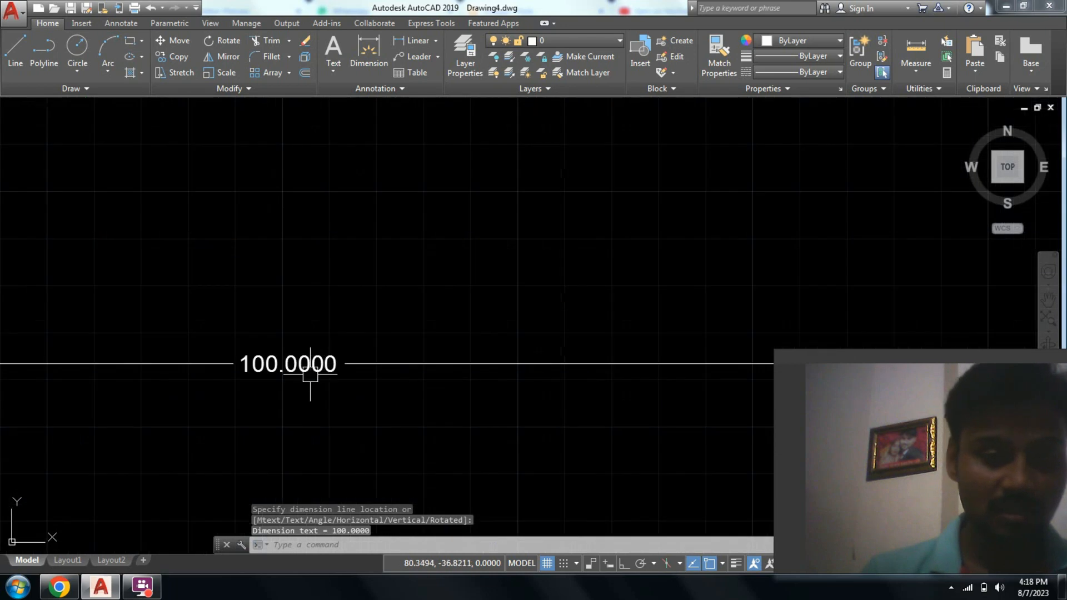
{"action": "scroll", "coordinate": [310, 374], "scroll_direction": "up", "scroll_amount": 4}
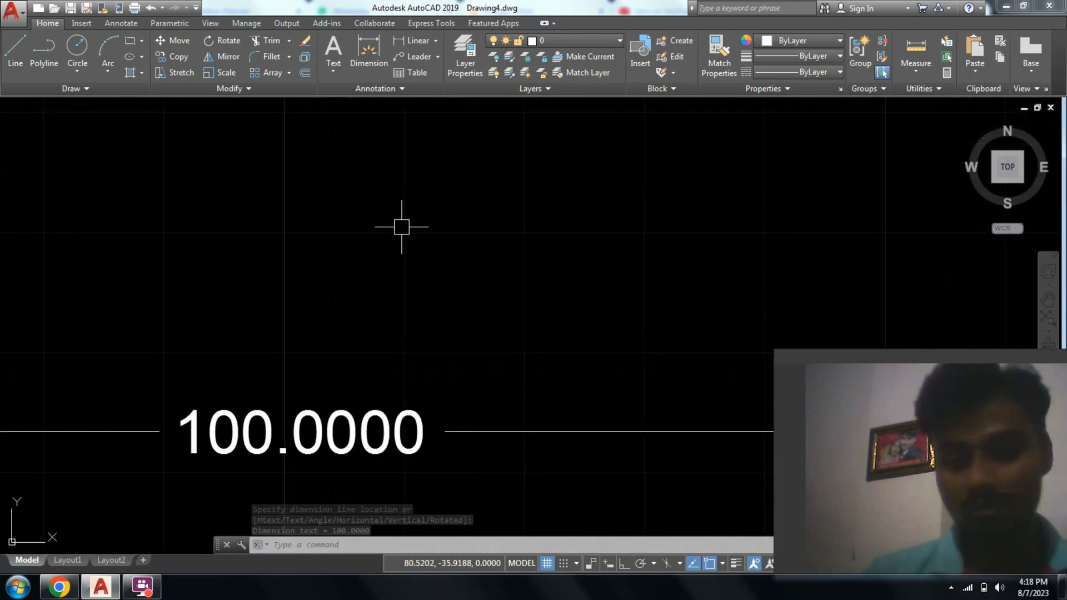
{"action": "scroll", "coordinate": [639, 325], "scroll_direction": "down", "scroll_amount": 10}
{"action": "scroll", "coordinate": [317, 353], "scroll_direction": "down", "scroll_amount": 4}
{"action": "scroll", "coordinate": [483, 346], "scroll_direction": "down", "scroll_amount": 2}
{"action": "scroll", "coordinate": [483, 346], "scroll_direction": "up", "scroll_amount": 2}
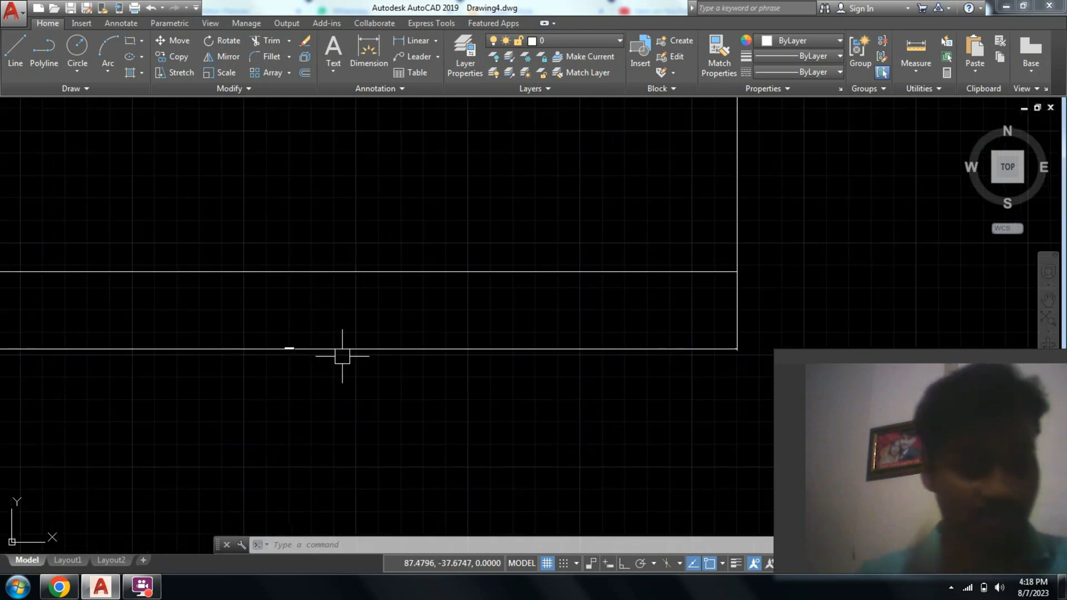
{"action": "scroll", "coordinate": [245, 349], "scroll_direction": "up", "scroll_amount": 4}
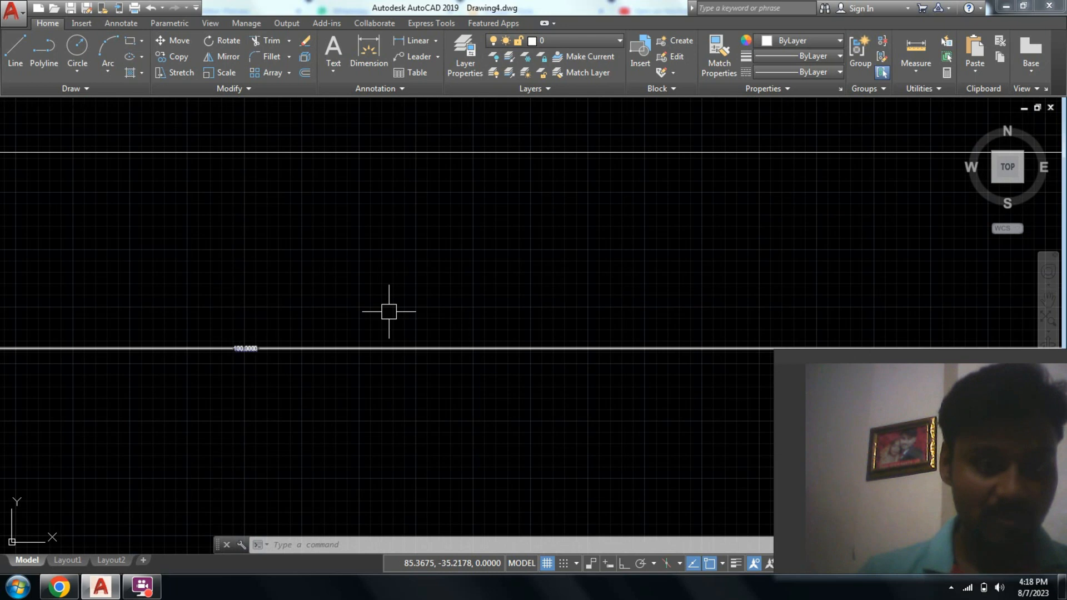
{"action": "scroll", "coordinate": [431, 352], "scroll_direction": "down", "scroll_amount": 4}
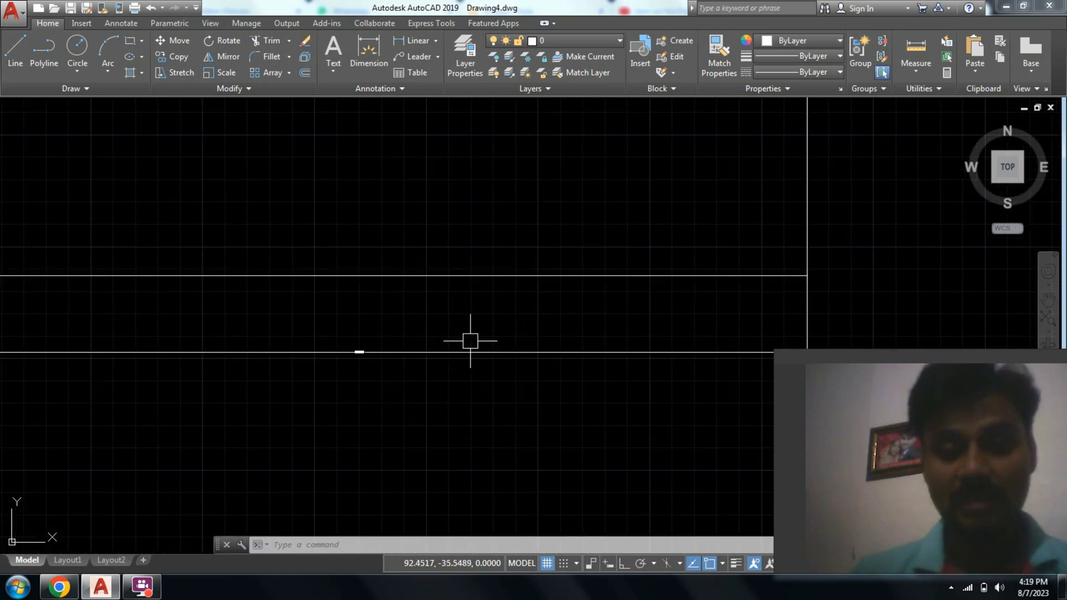
- Modify the Standard dimension style to use a text height of 3
{"action": "type", "text": "D"}
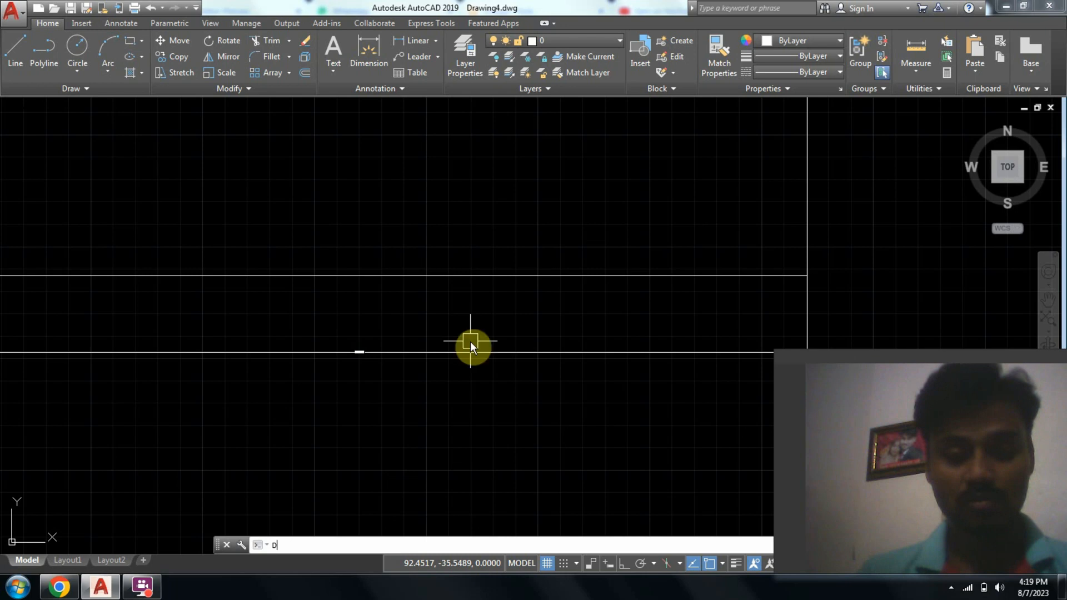
{"action": "key", "text": "Return"}
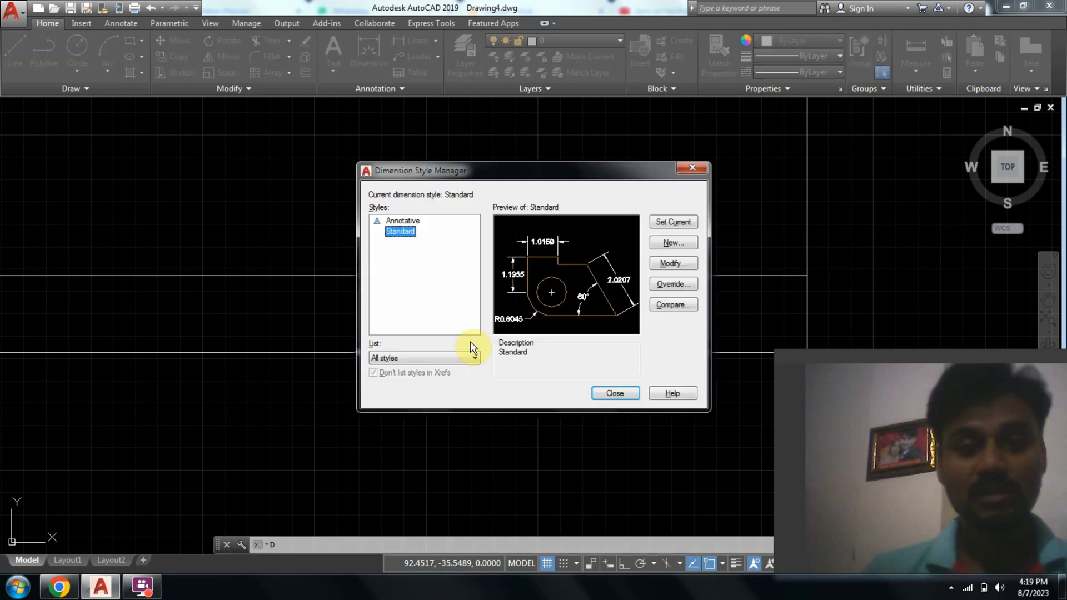
{"action": "left_click", "coordinate": [667, 264]}
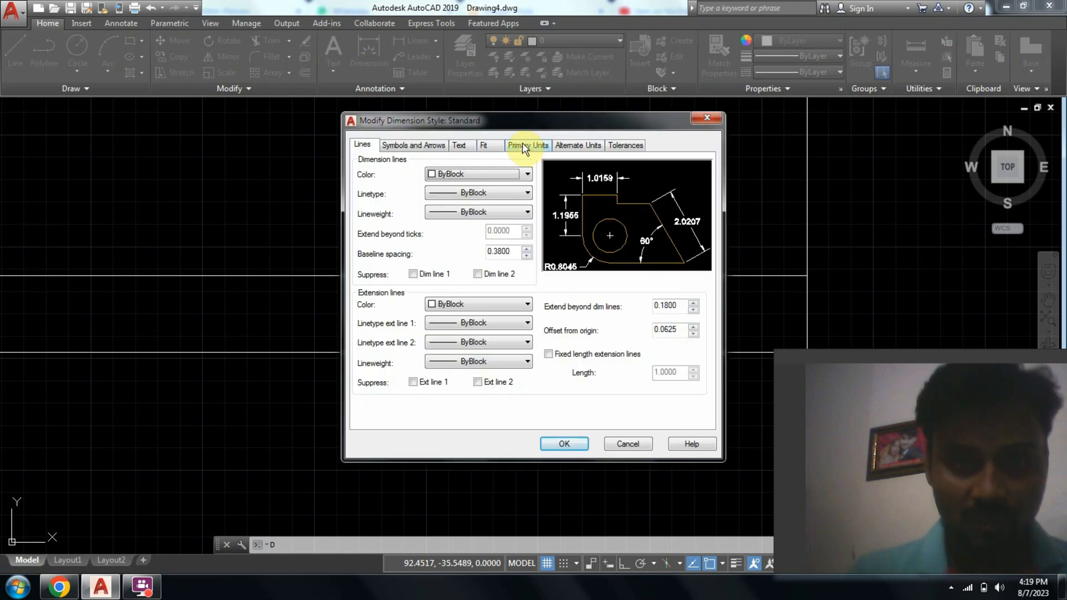
{"action": "left_click", "coordinate": [460, 146]}
{"action": "double_click", "coordinate": [491, 240]}
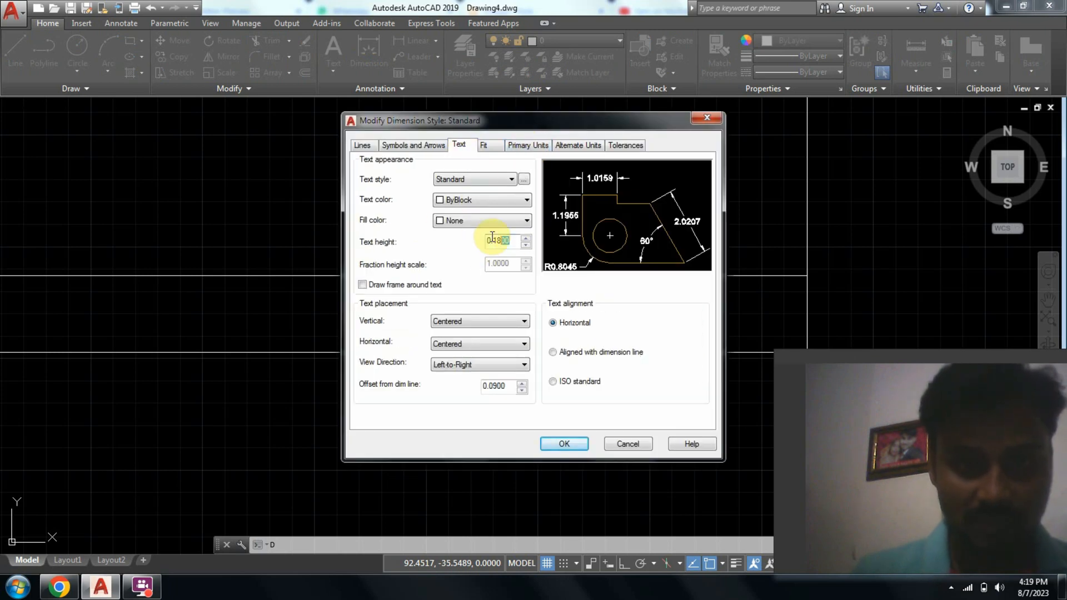
{"action": "type", "text": "3"}
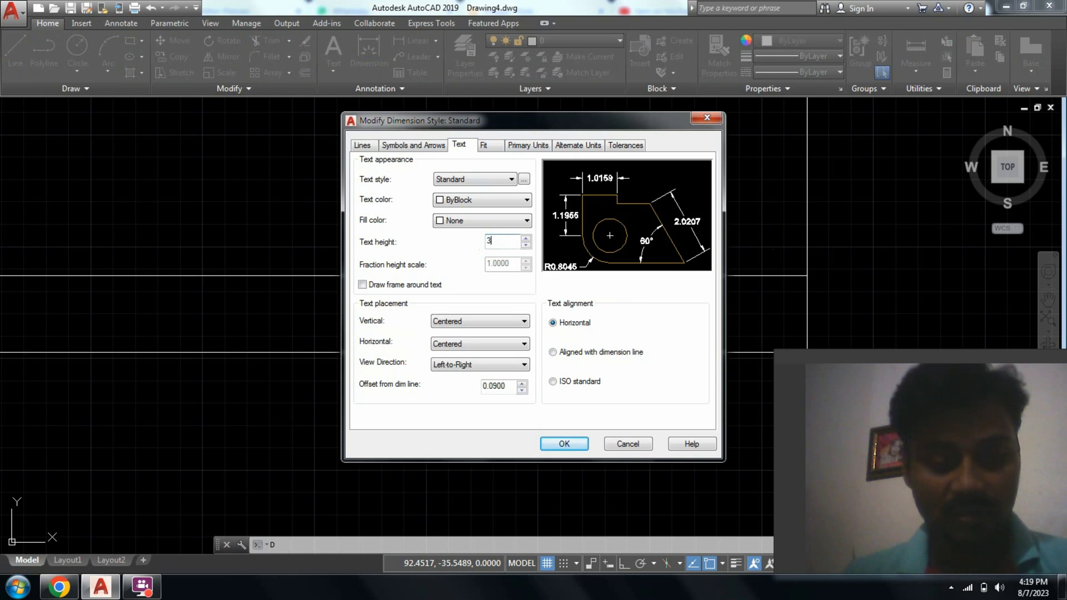
{"action": "key", "text": "Return"}
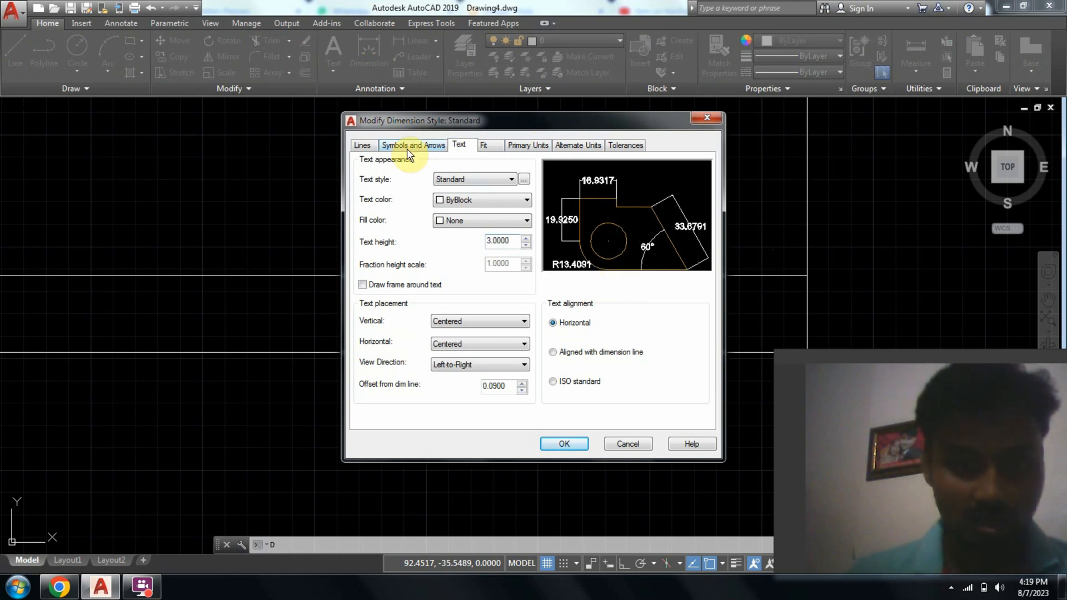
- Set the extension lines to extend 1 beyond the dimension lines and offset 1 from the origin
{"action": "left_click", "coordinate": [362, 145]}
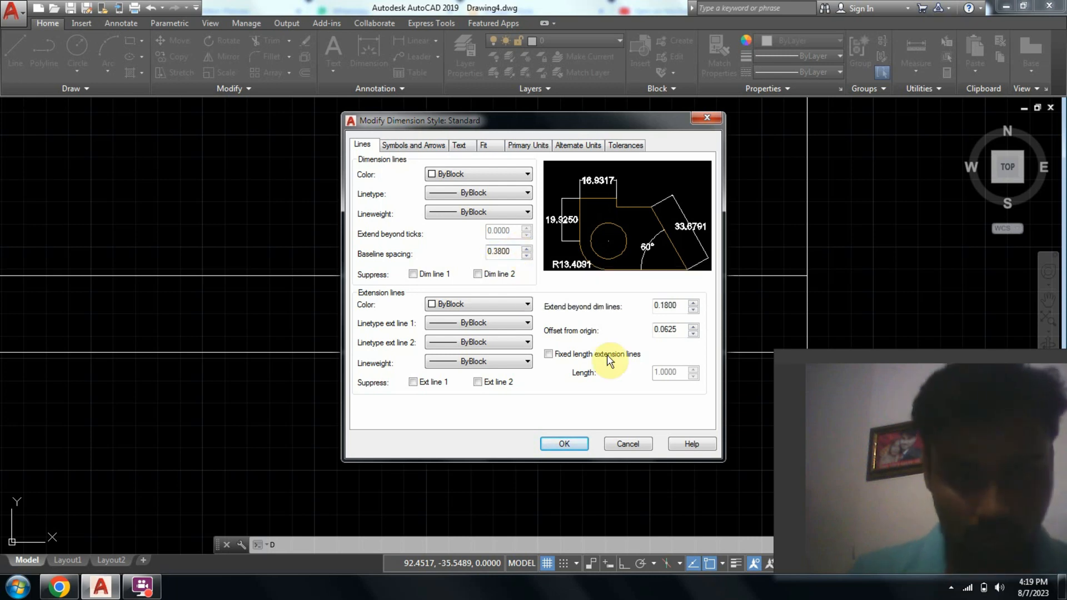
{"action": "double_click", "coordinate": [665, 306]}
{"action": "type", "text": "1"}
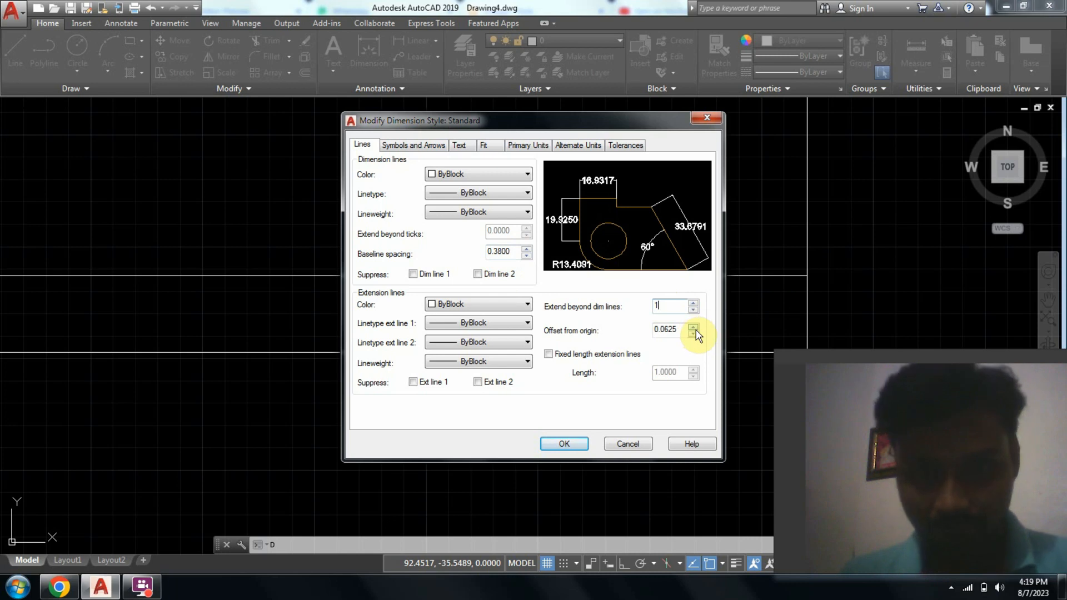
{"action": "double_click", "coordinate": [665, 330]}
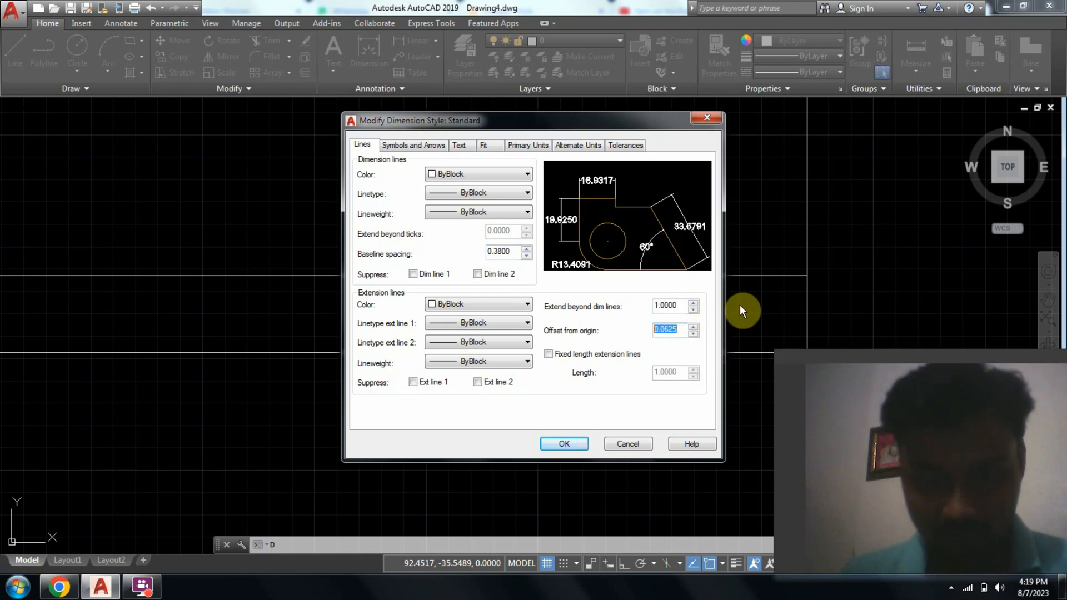
{"action": "type", "text": "1"}
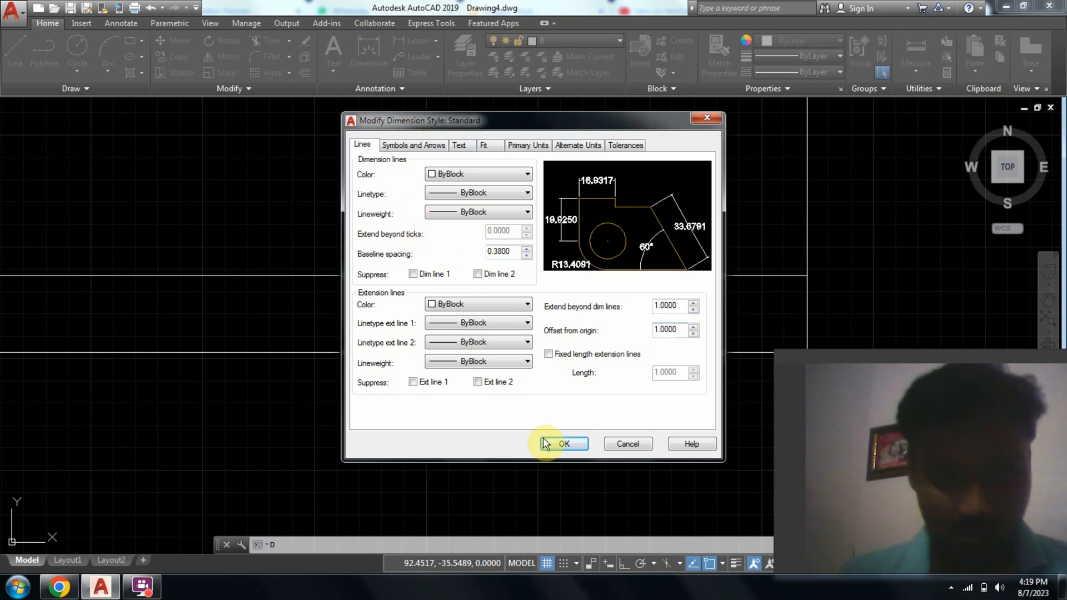
- Set the Standard style's linear dimension precision to 0 and apply the dimension style changes
{"action": "left_click", "coordinate": [489, 147]}
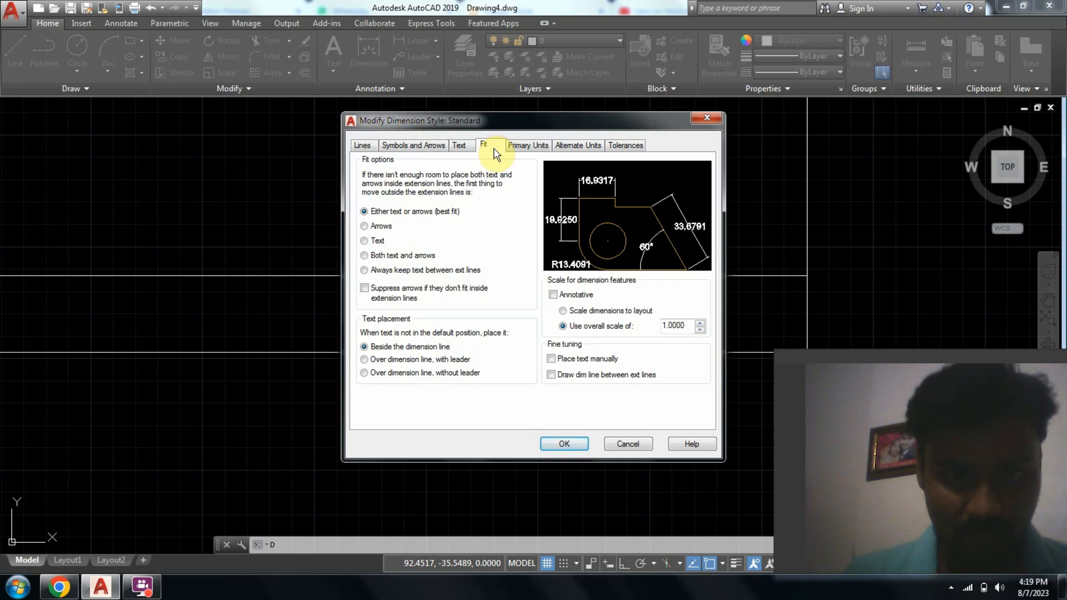
{"action": "left_click", "coordinate": [536, 146]}
{"action": "left_click", "coordinate": [446, 193]}
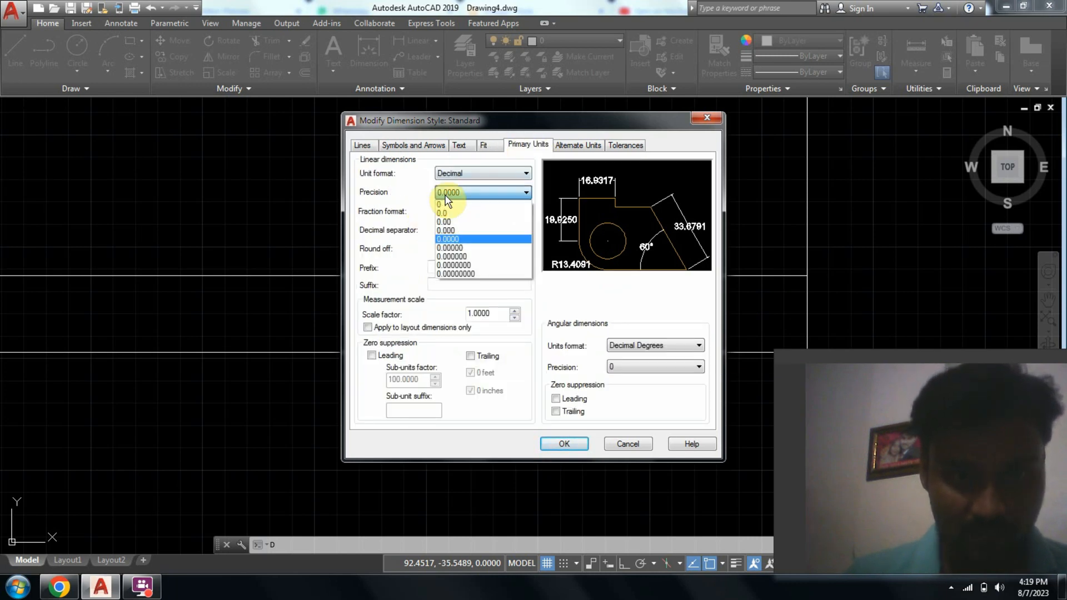
{"action": "left_click", "coordinate": [446, 202]}
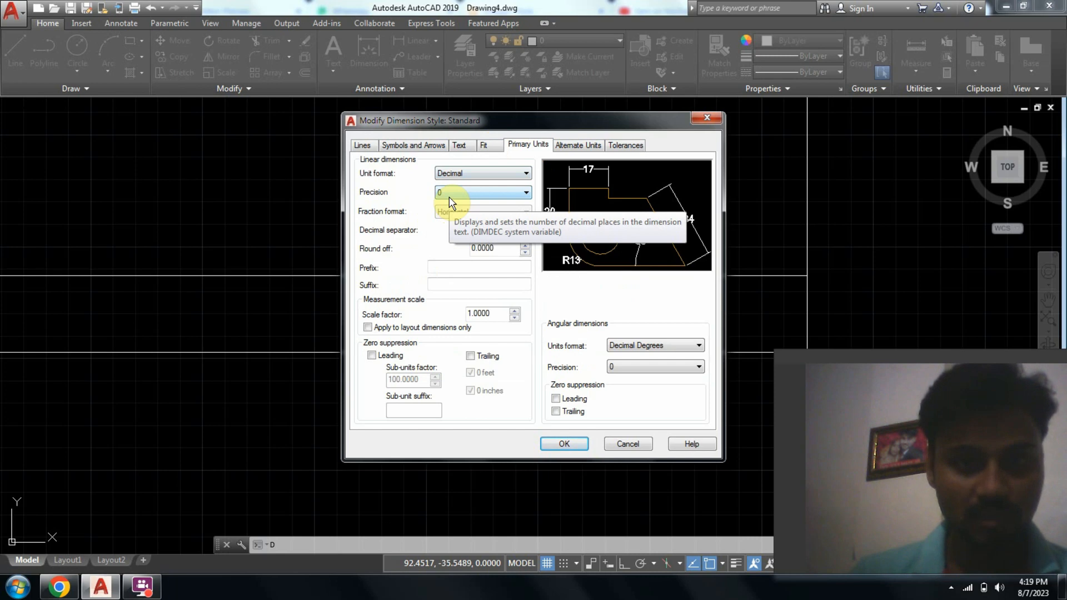
{"action": "left_click", "coordinate": [564, 444]}
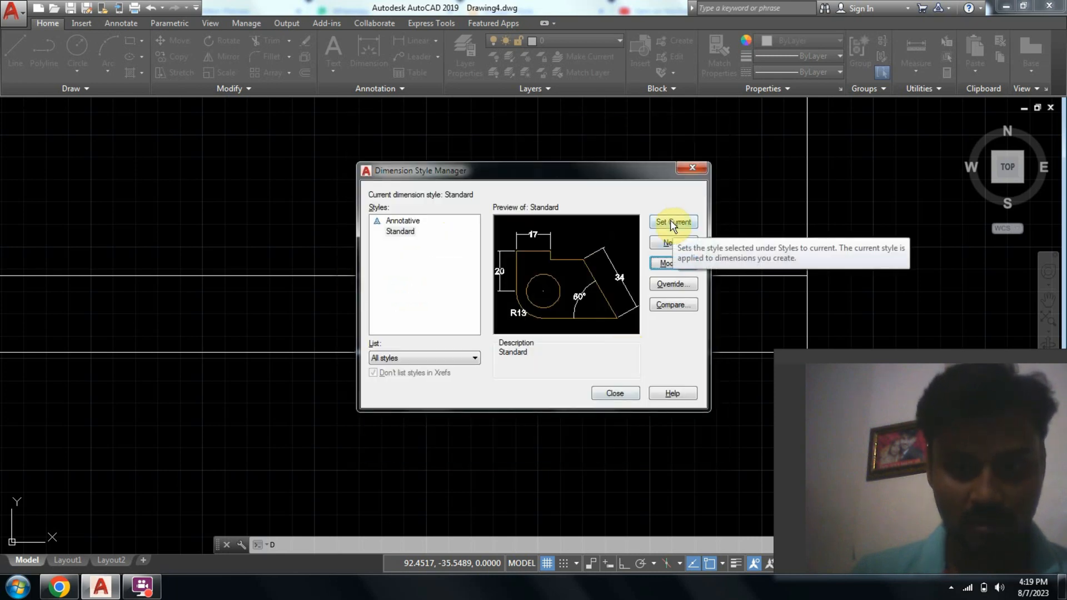
{"action": "left_click", "coordinate": [616, 392]}
- Add a vertical linear dimension along the rectangle's right edge, placed just outside it
{"action": "scroll", "coordinate": [565, 367], "scroll_direction": "down", "scroll_amount": 5}
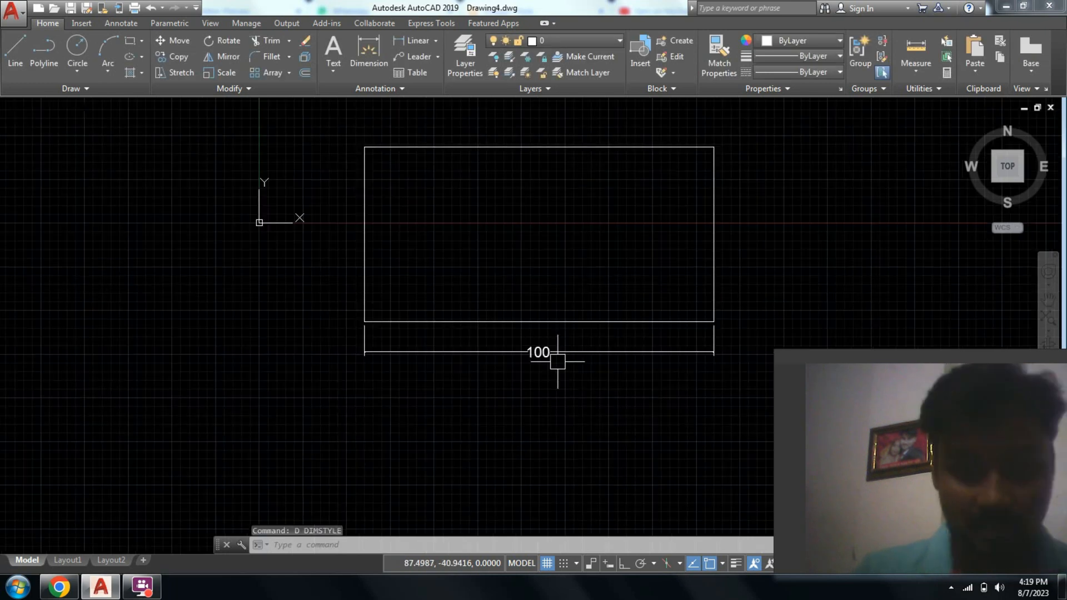
{"action": "scroll", "coordinate": [552, 360], "scroll_direction": "up", "scroll_amount": 4}
{"action": "scroll", "coordinate": [553, 361], "scroll_direction": "down", "scroll_amount": 2}
{"action": "mouse_move", "coordinate": [369, 424]}
{"action": "middle_mouse_down"}
{"action": "mouse_move", "coordinate": [414, 403]}
{"action": "mouse_move", "coordinate": [416, 379]}
{"action": "middle_mouse_up"}
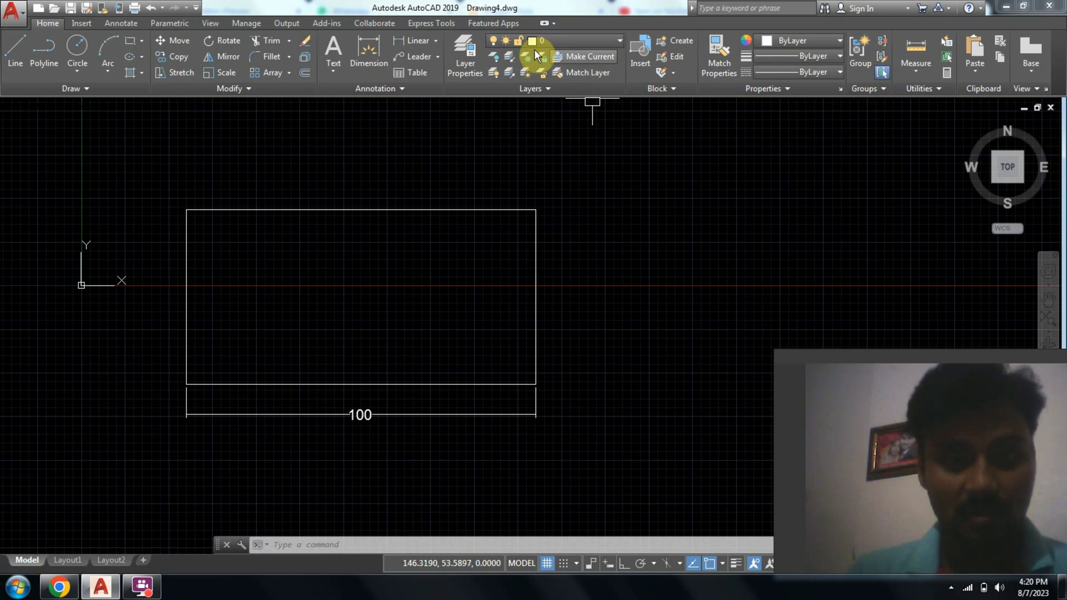
{"action": "left_click", "coordinate": [413, 41]}
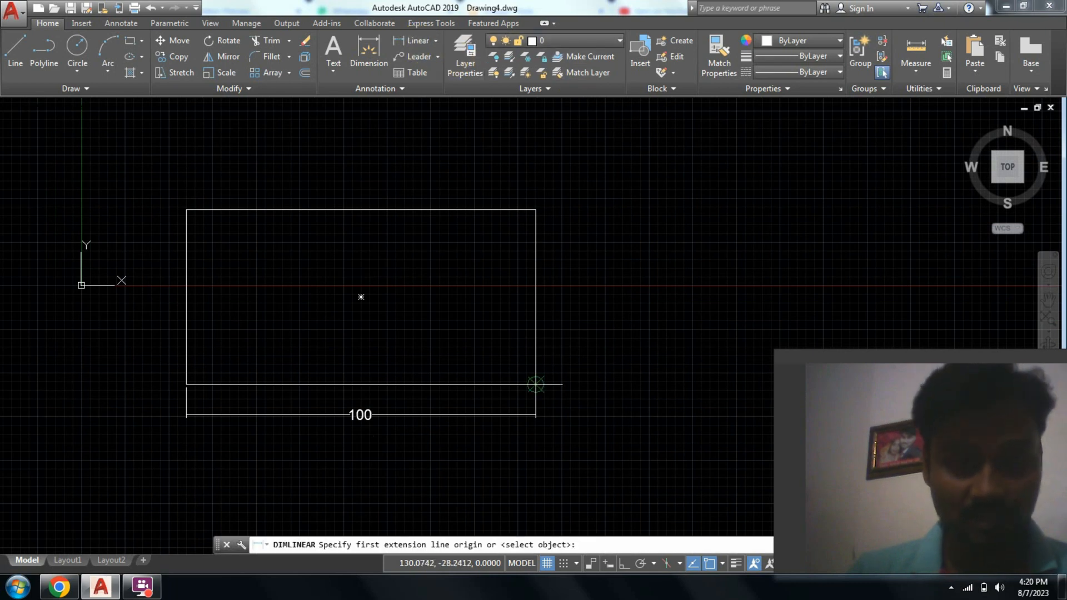
{"action": "left_click", "coordinate": [535, 384]}
{"action": "left_click", "coordinate": [535, 209]}
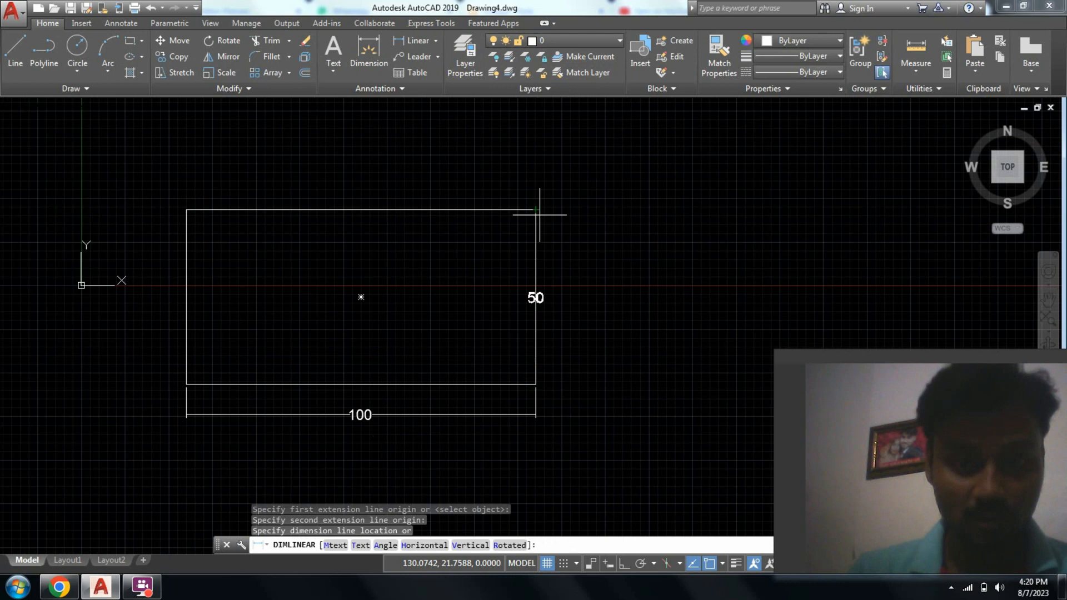
{"action": "left_click", "coordinate": [574, 230]}
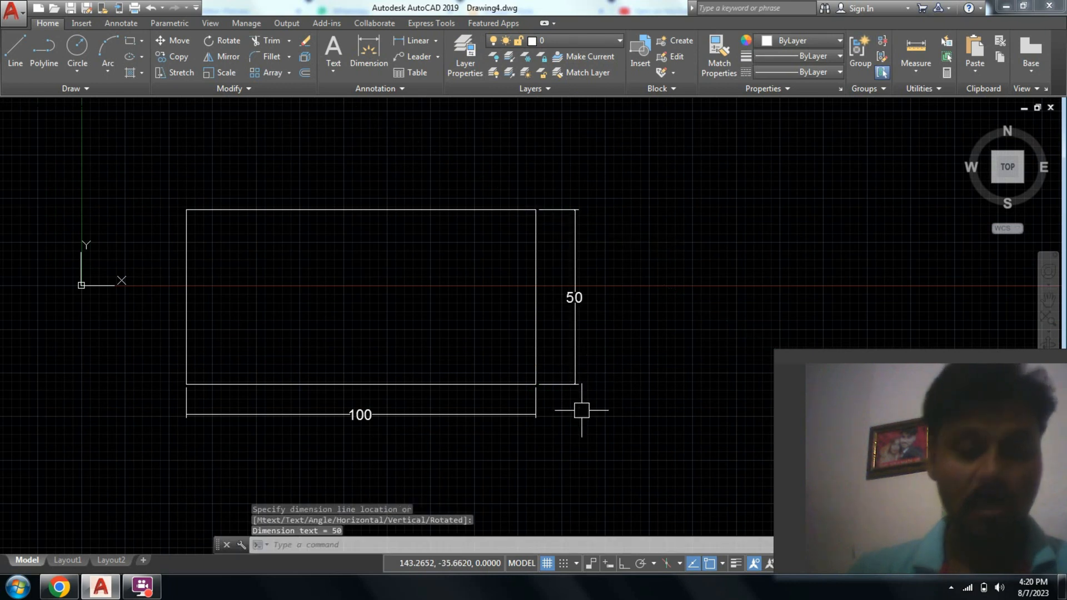
- With Ortho on, stretch the rectangle's right end 20 units to the right, including its dimensions in the crossing selection
{"action": "middle_click_drag", "start_coordinate": [578, 410], "coordinate": [555, 392]}
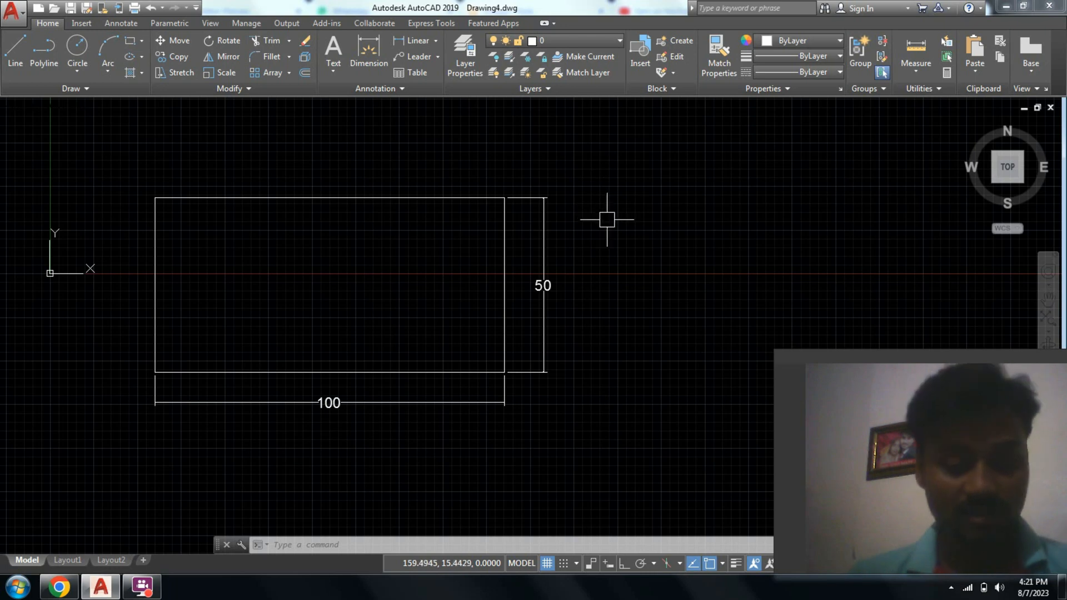
{"action": "type", "text": "S"}
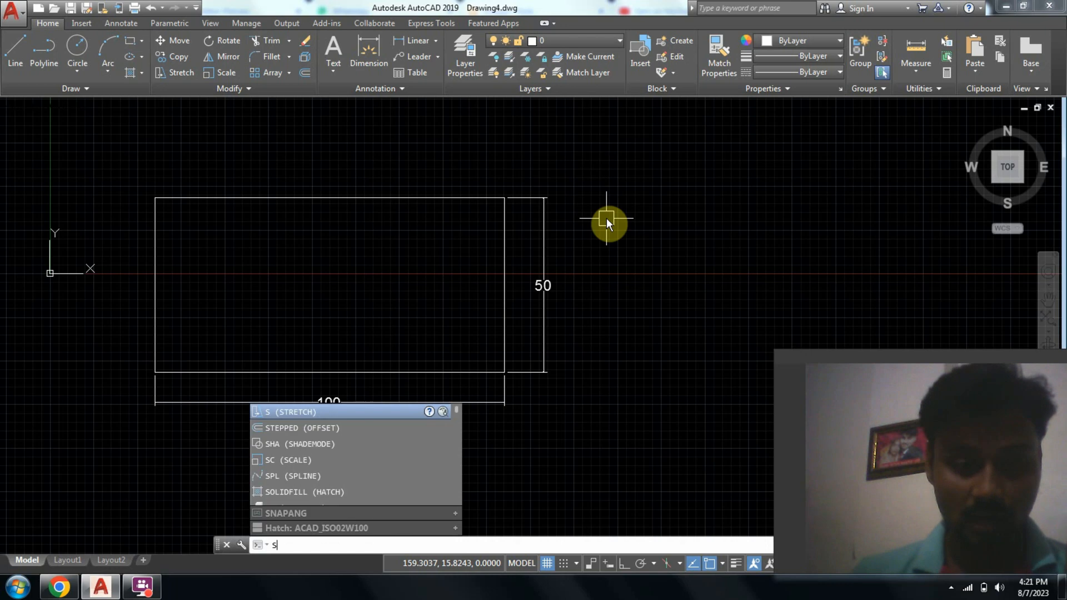
{"action": "key", "text": "Return"}
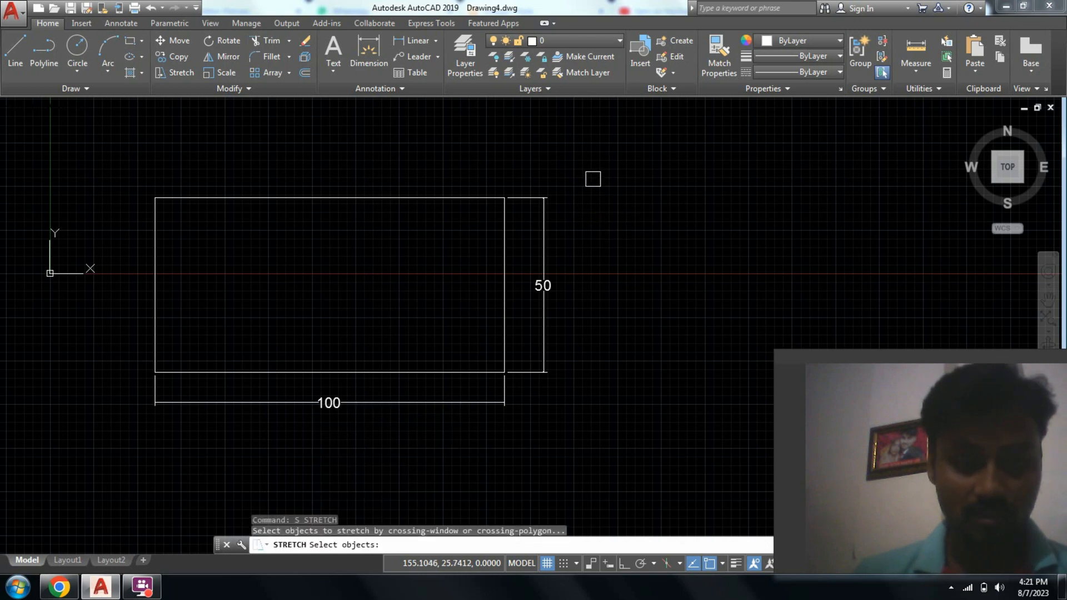
{"action": "left_click", "coordinate": [626, 161]}
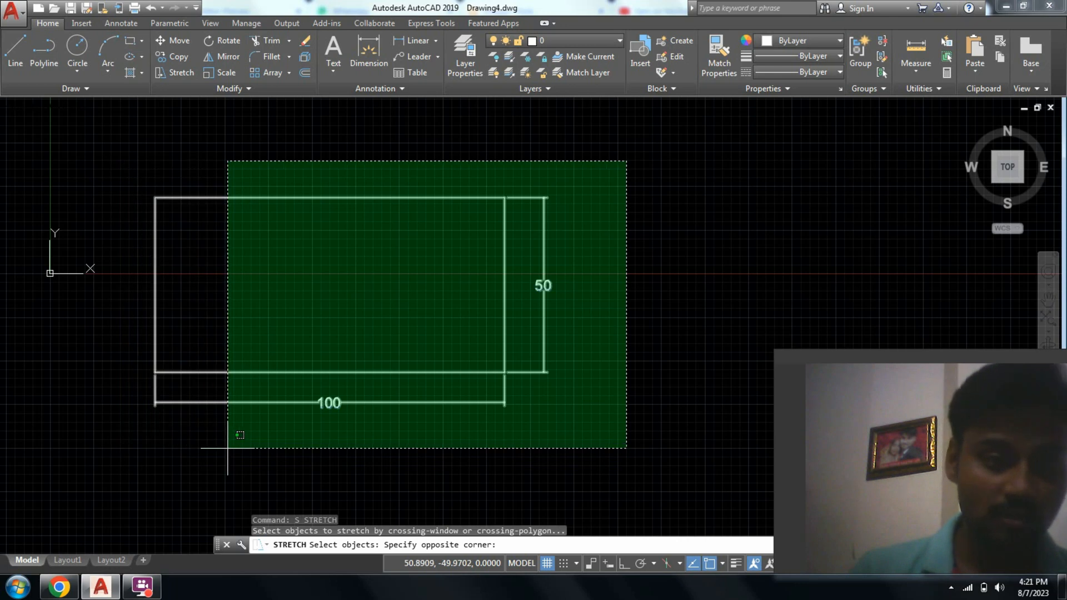
{"action": "left_click", "coordinate": [310, 455]}
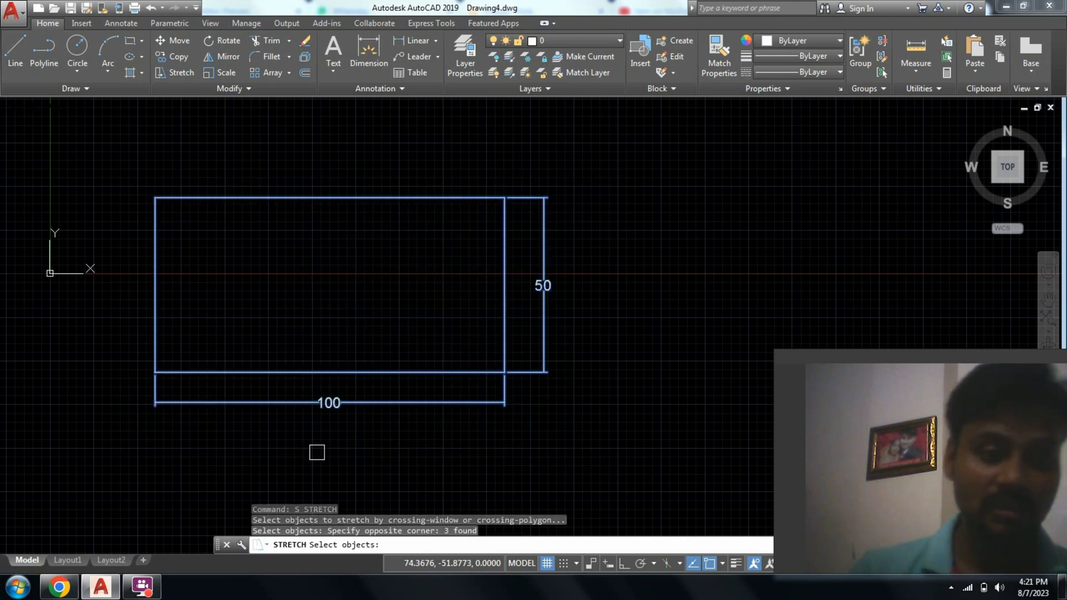
{"action": "key", "text": "Return"}
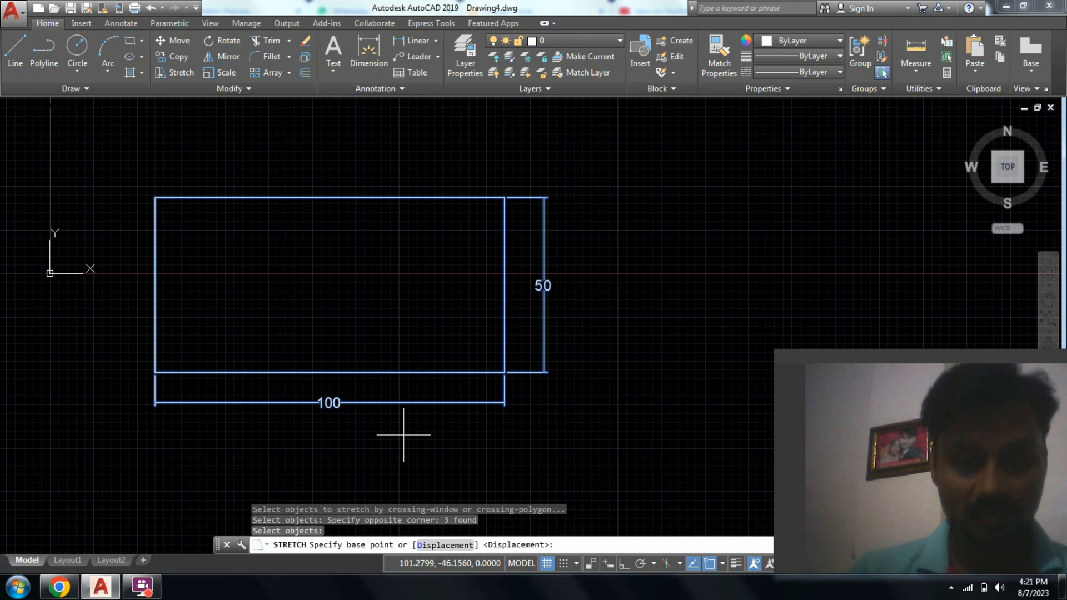
{"action": "left_click", "coordinate": [630, 560]}
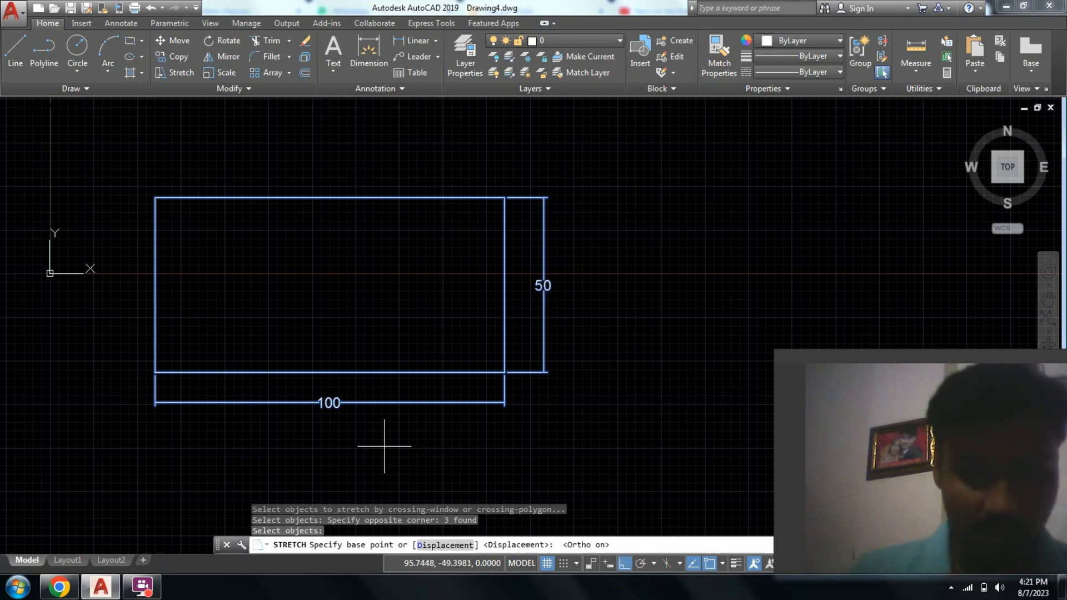
{"action": "left_click", "coordinate": [403, 460]}
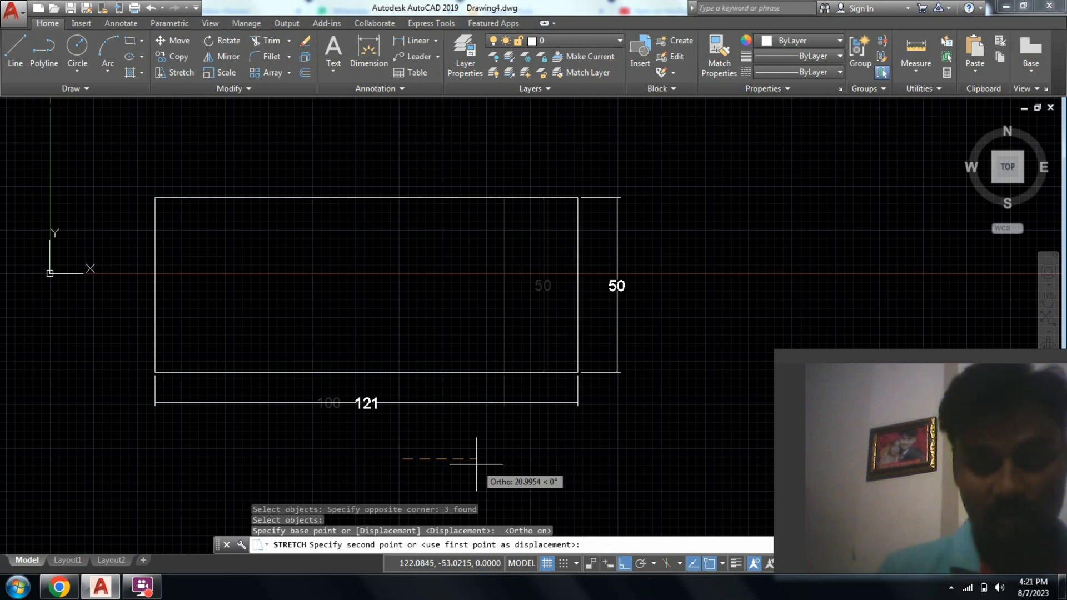
{"action": "type", "text": "20"}
{"action": "key", "text": "Return"}
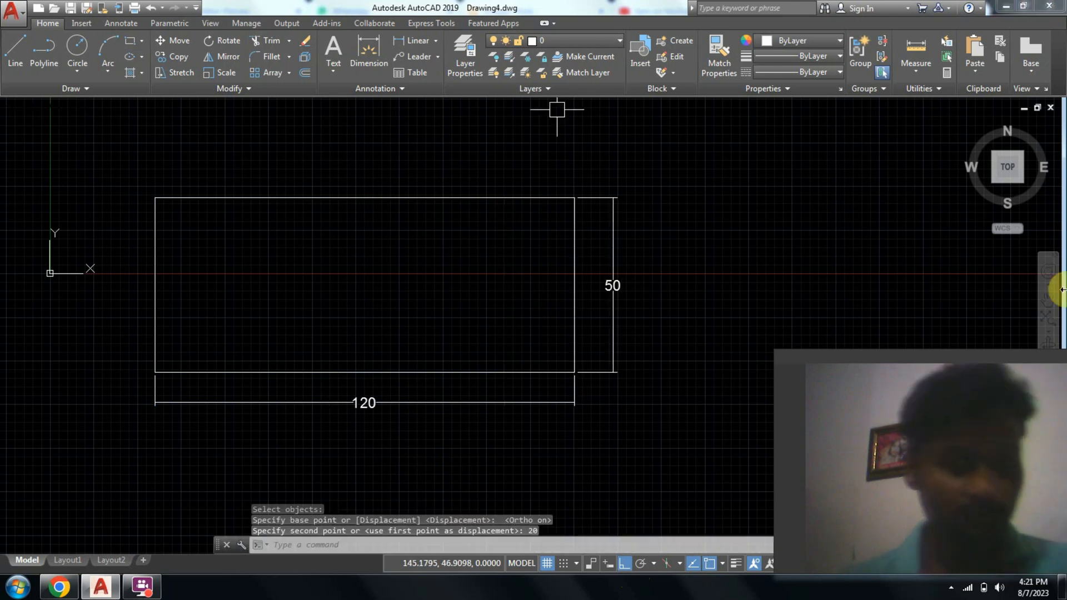
{"action": "key", "text": "Escape"}
{"action": "key", "text": "Escape"}
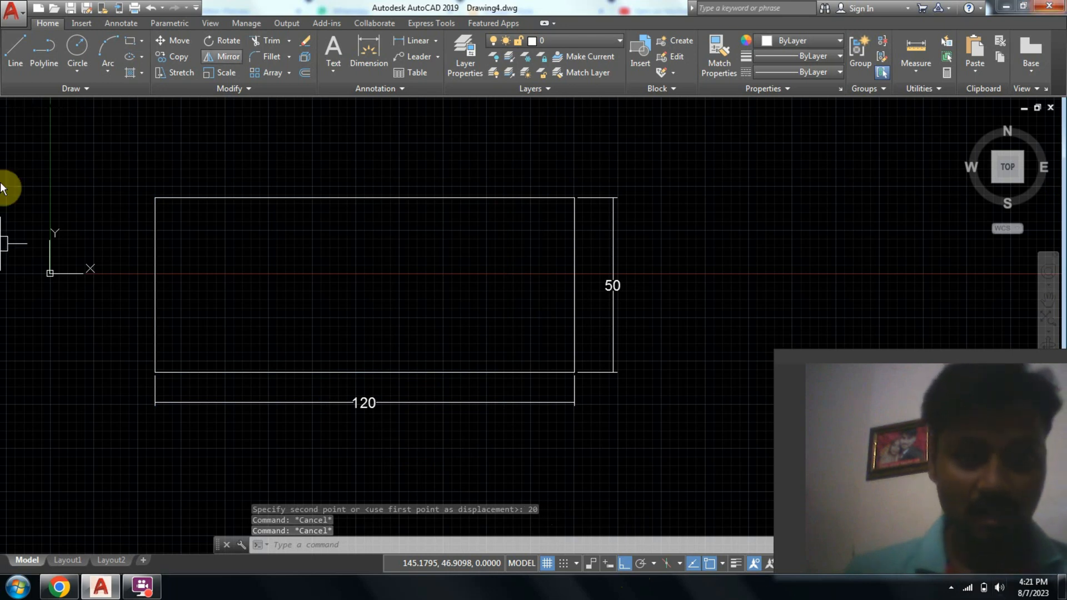
- Stretch the rectangle's top edge upward by 20 units, together with the vertical dimension
{"action": "middle_click_drag", "start_coordinate": [561, 168], "coordinate": [564, 197]}
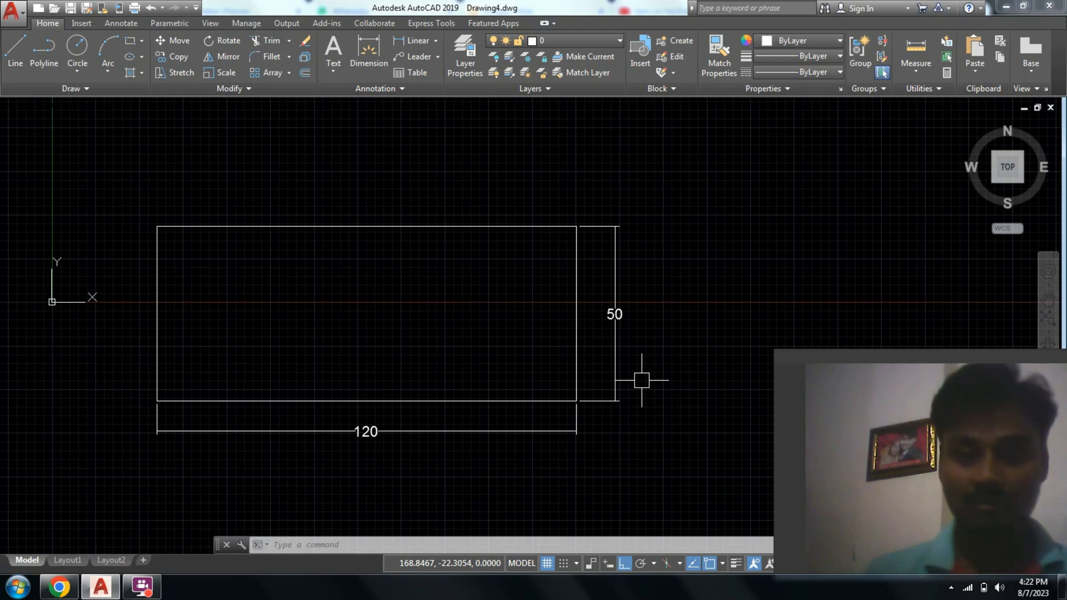
{"action": "type", "text": "s"}
{"action": "key", "text": "Return"}
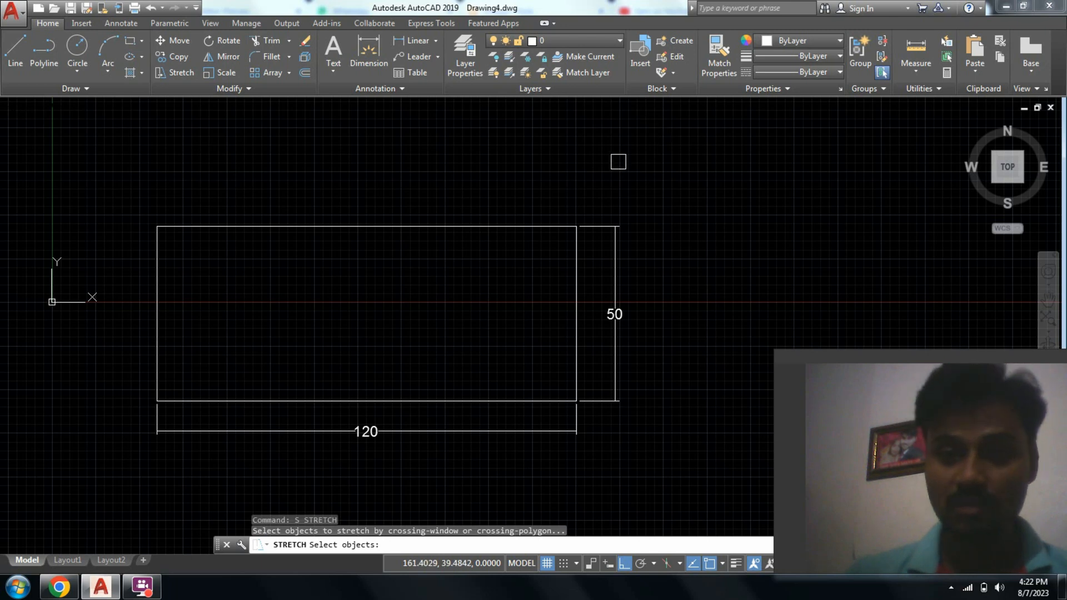
{"action": "left_click", "coordinate": [674, 133]}
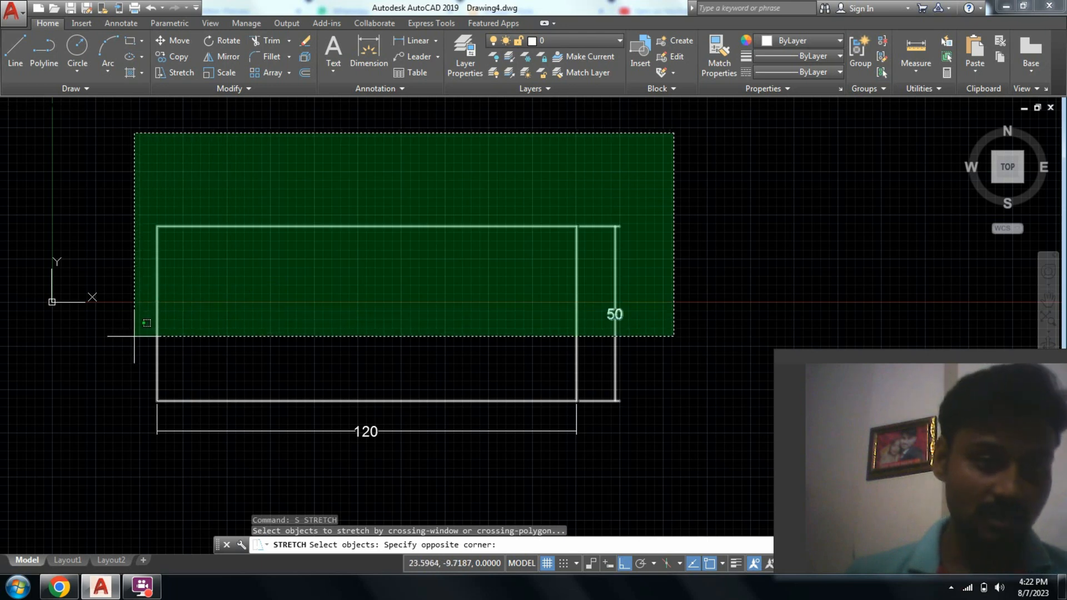
{"action": "left_click", "coordinate": [134, 336]}
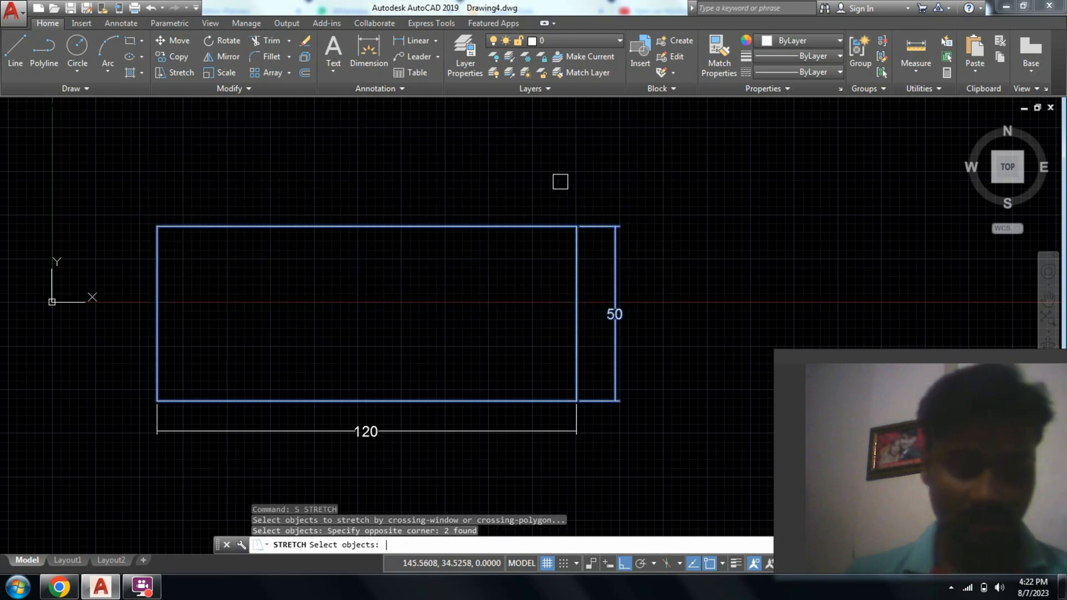
{"action": "key", "text": "Return"}
{"action": "left_click", "coordinate": [674, 308]}
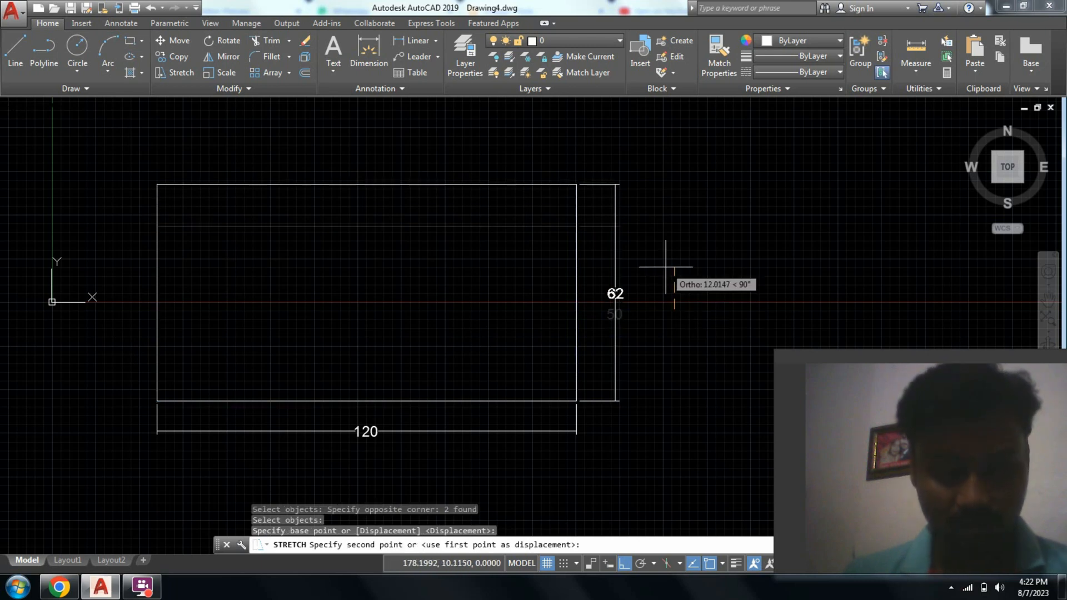
{"action": "type", "text": "20"}
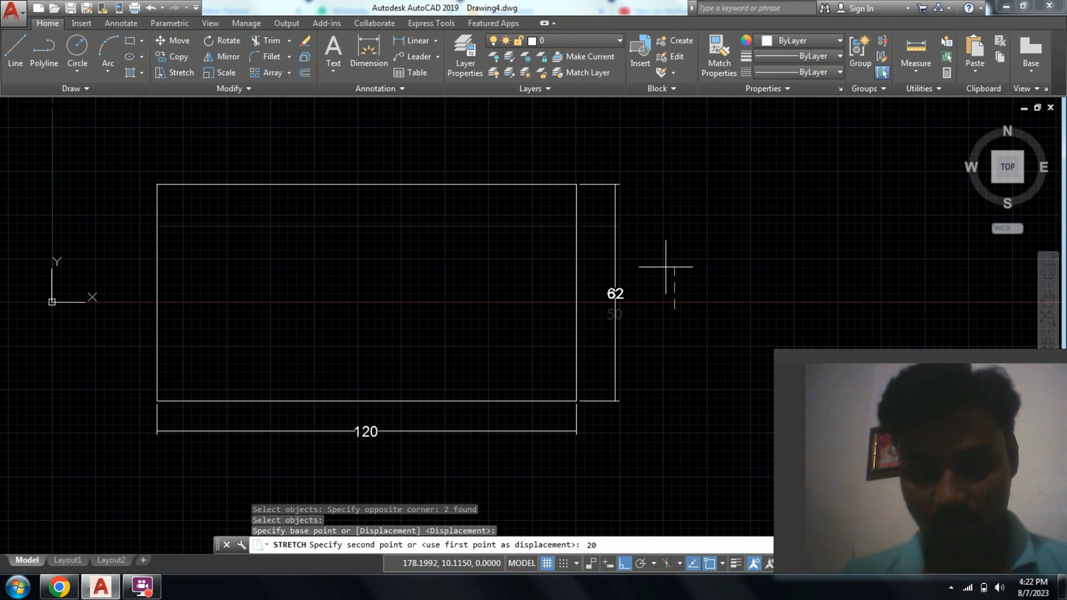
{"action": "key", "text": "Return"}
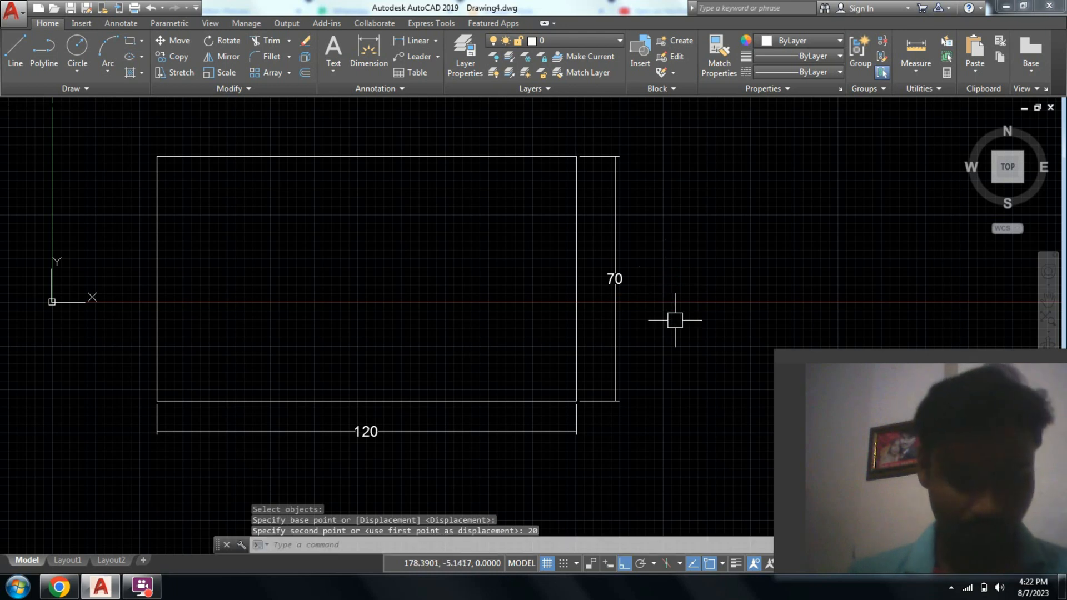
{"action": "key", "text": "Escape"}
{"action": "key", "text": "Escape"}
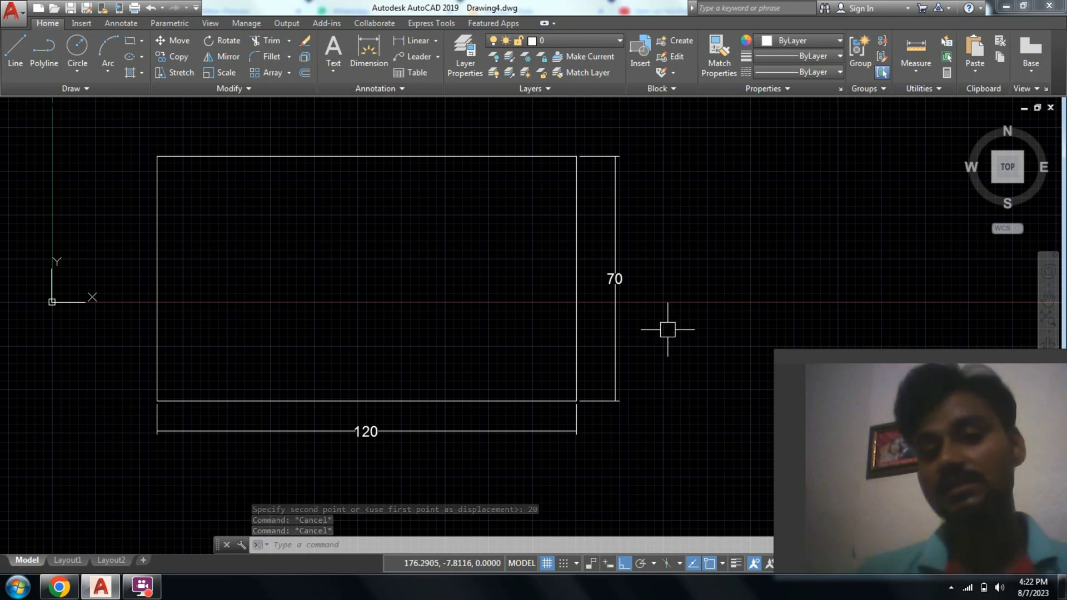
- Stretch the rectangle's top edge downward by 30 units, together with the vertical dimension
{"action": "type", "text": "s"}
{"action": "key", "text": "Return"}
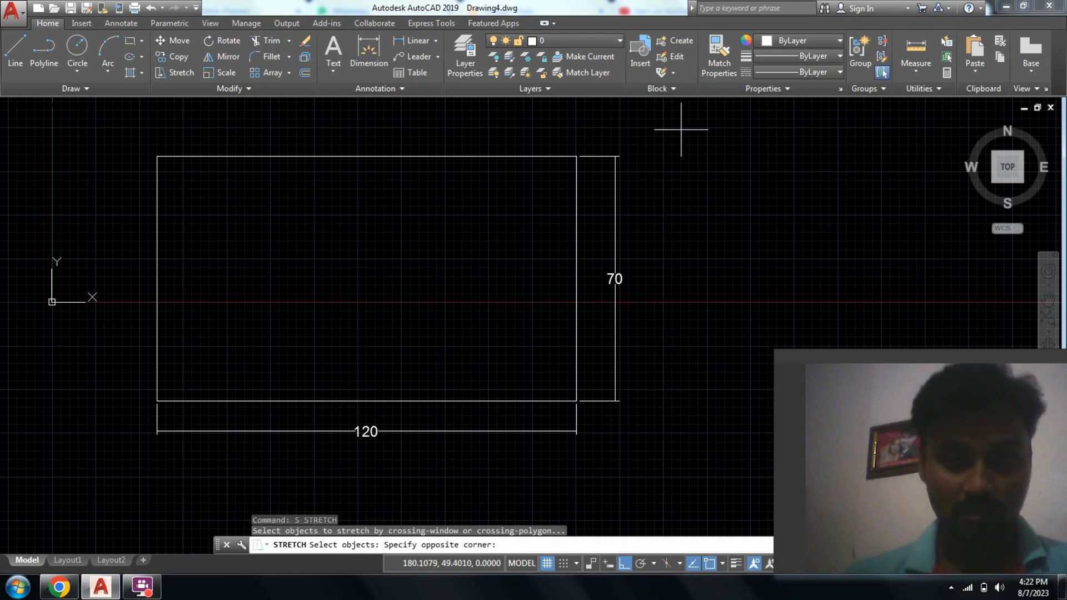
{"action": "left_click", "coordinate": [681, 129]}
{"action": "left_click", "coordinate": [314, 251]}
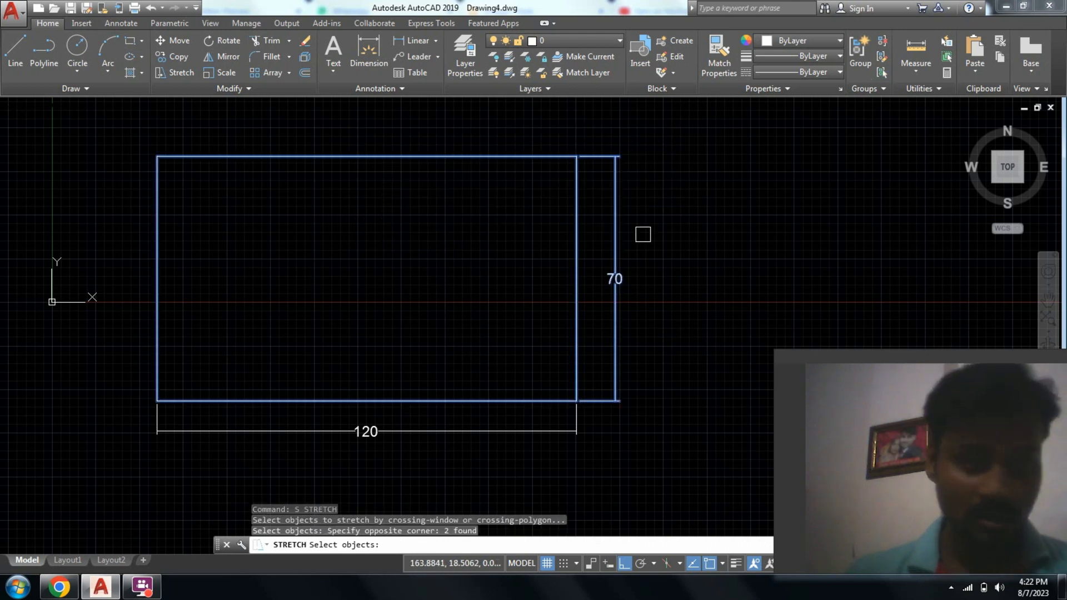
{"action": "key", "text": "Return"}
{"action": "left_click", "coordinate": [706, 206]}
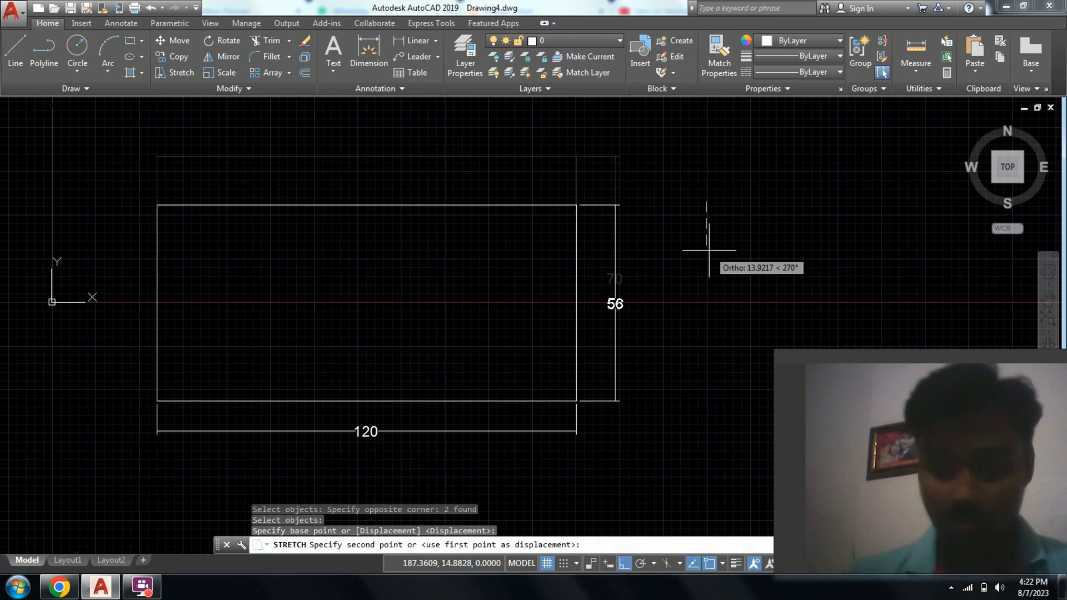
{"action": "type", "text": "3"}
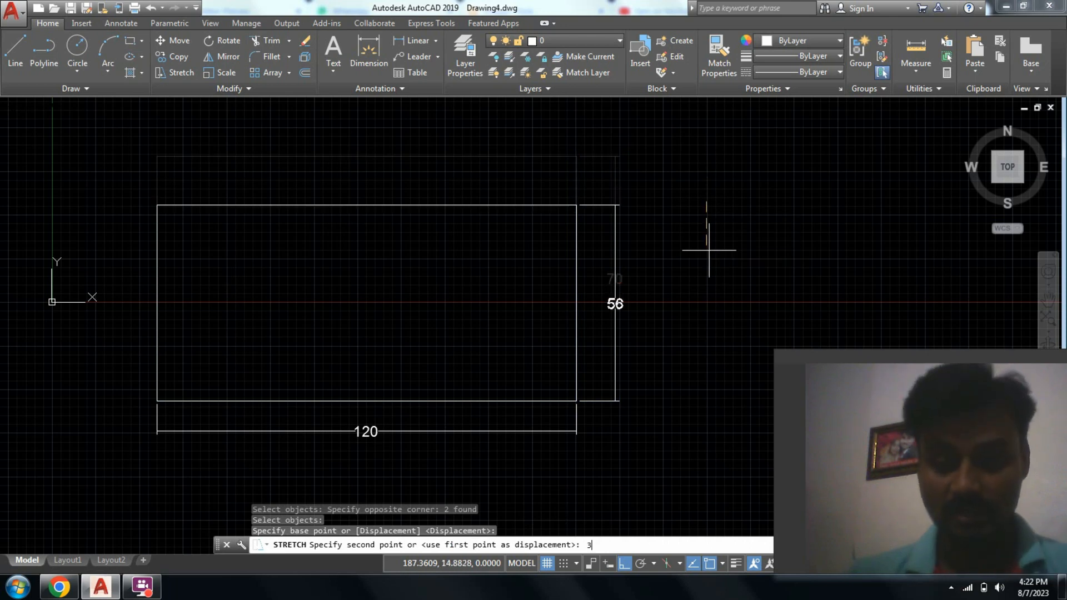
{"action": "type", "text": "0"}
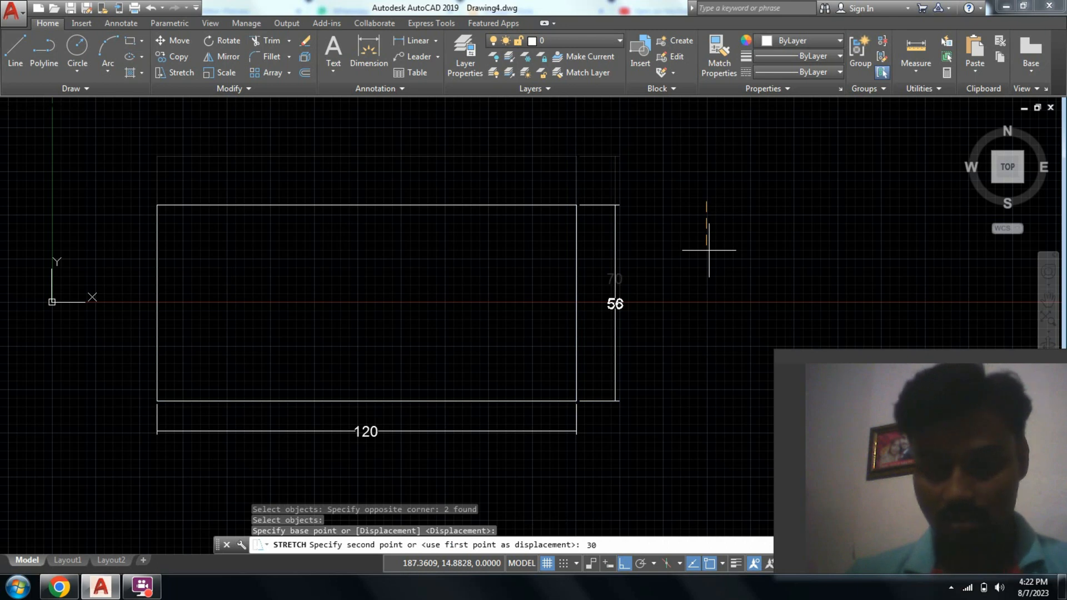
{"action": "key", "text": "Return"}
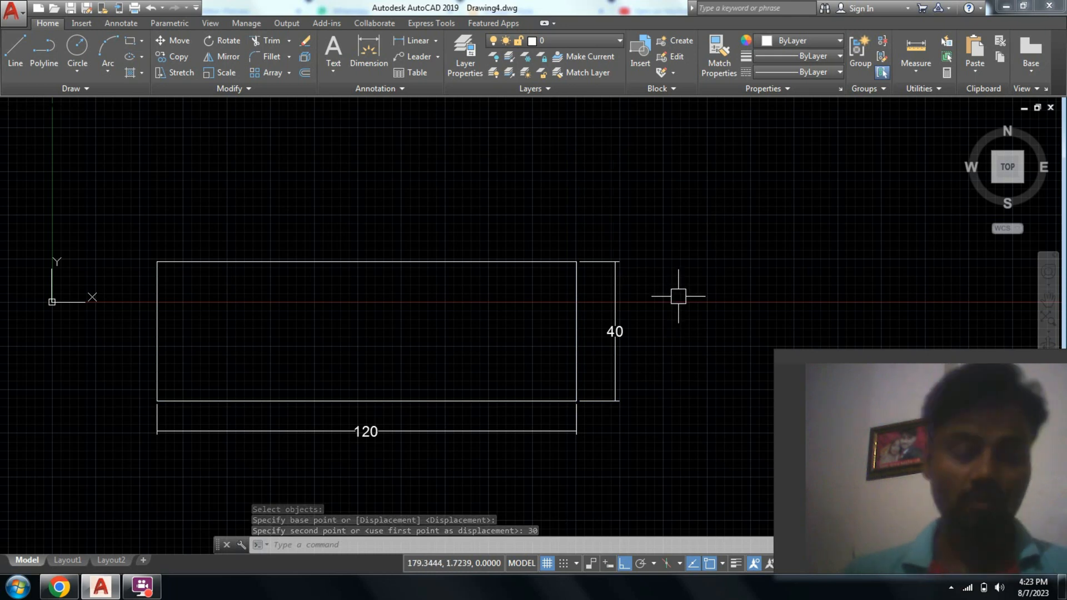
- Stretch the rectangle's right end 20 units to the left with Ortho on, including both dimensions in the crossing selection
{"action": "type", "text": "s"}
{"action": "key", "text": "Return"}
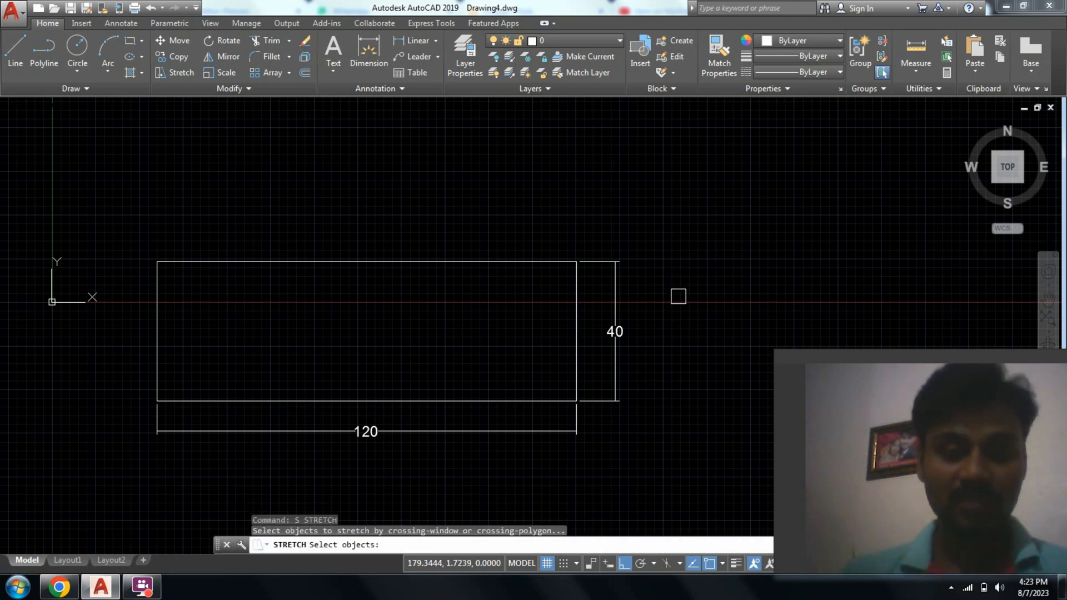
{"action": "left_click", "coordinate": [707, 214]}
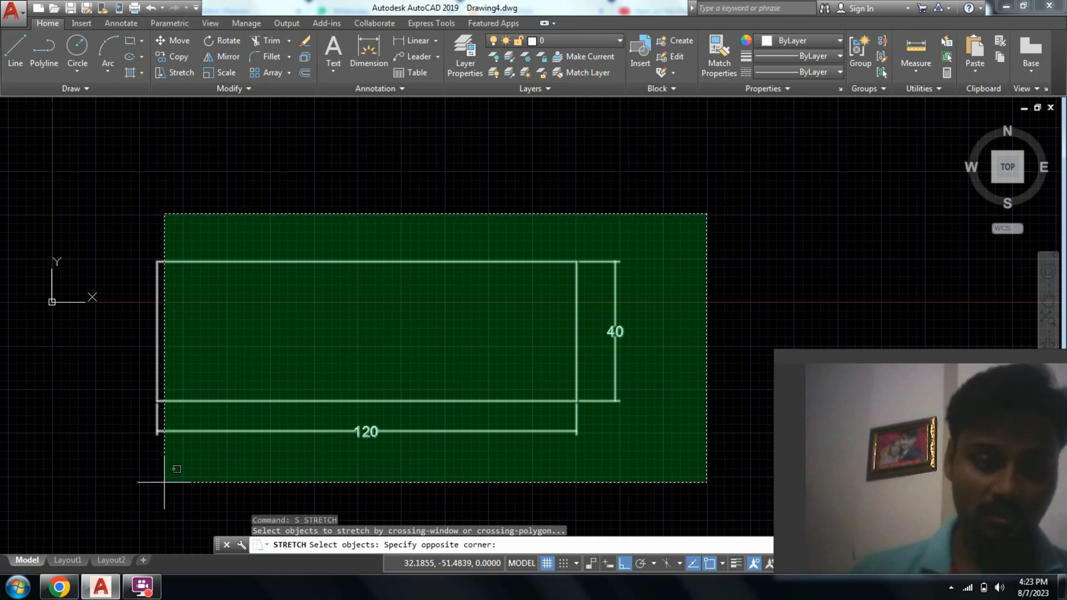
{"action": "left_click", "coordinate": [262, 475]}
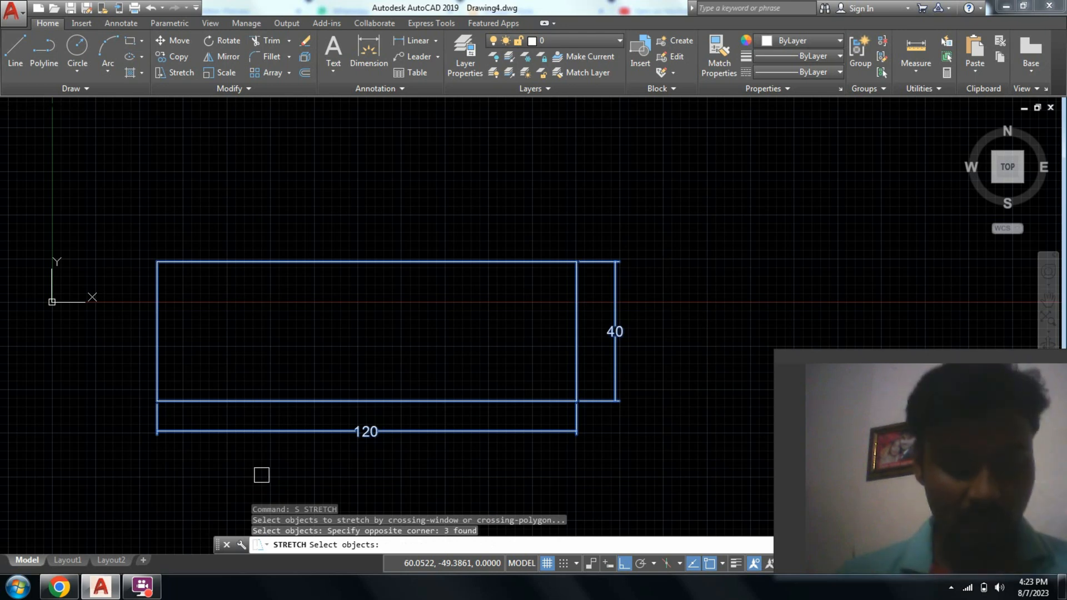
{"action": "key", "text": "Return"}
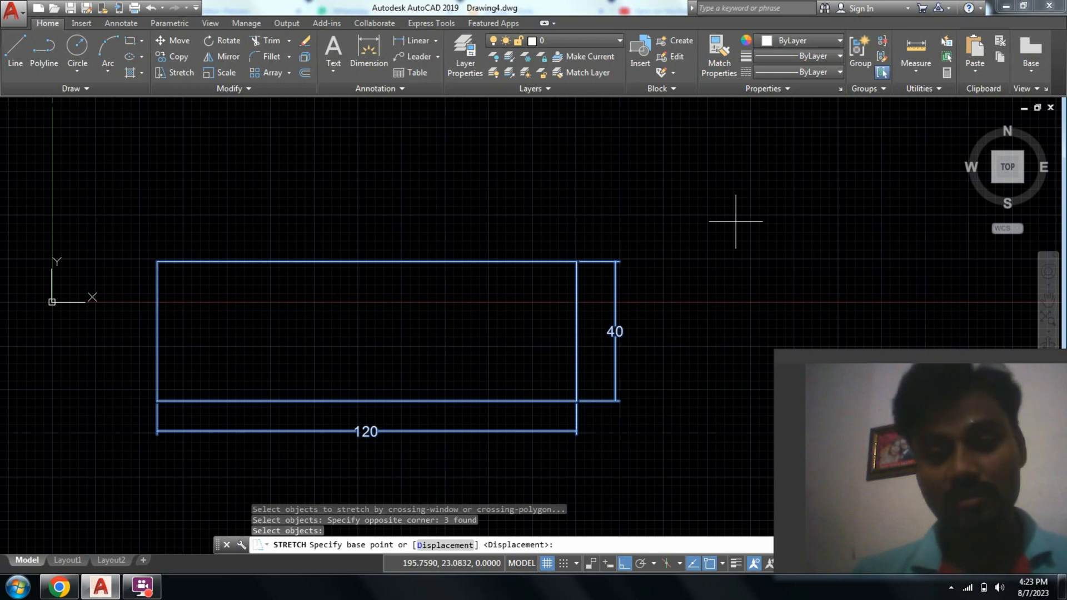
{"action": "left_click", "coordinate": [670, 214]}
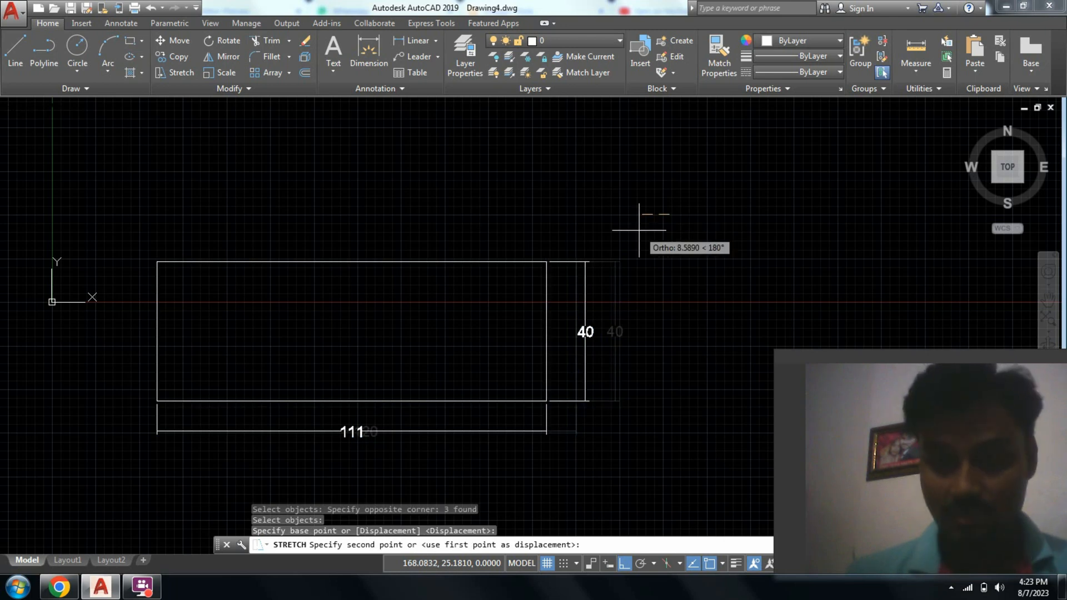
{"action": "type", "text": "20"}
{"action": "key", "text": "Return"}
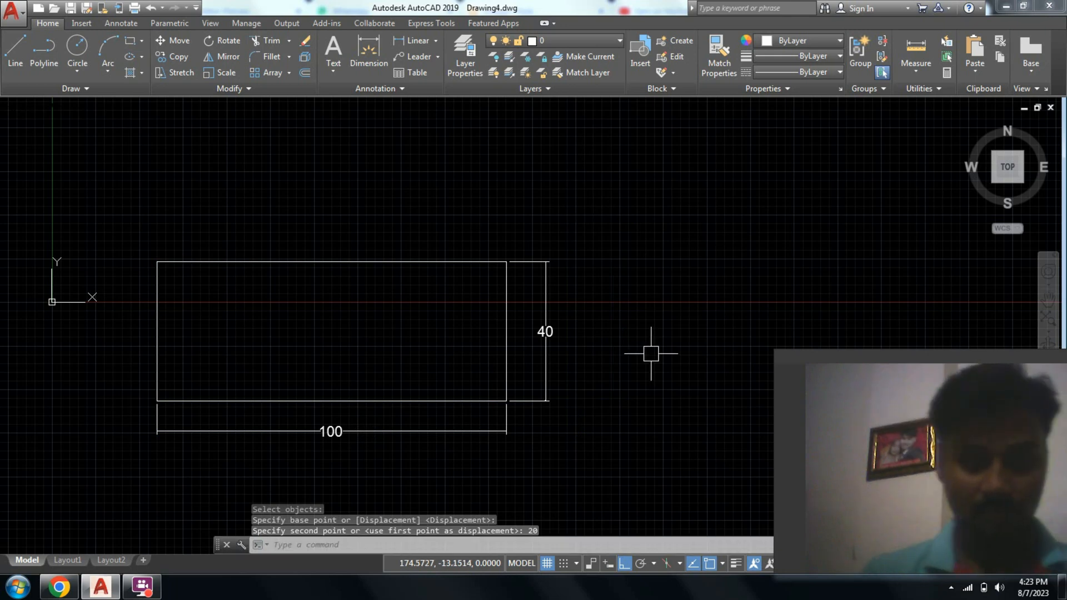
- Switch to Chrome to view the viewer comment about half-selected objects in YouTube Studio, and return to the AutoCAD drawing
{"action": "middle_click_drag", "start_coordinate": [580, 405], "coordinate": [621, 383]}
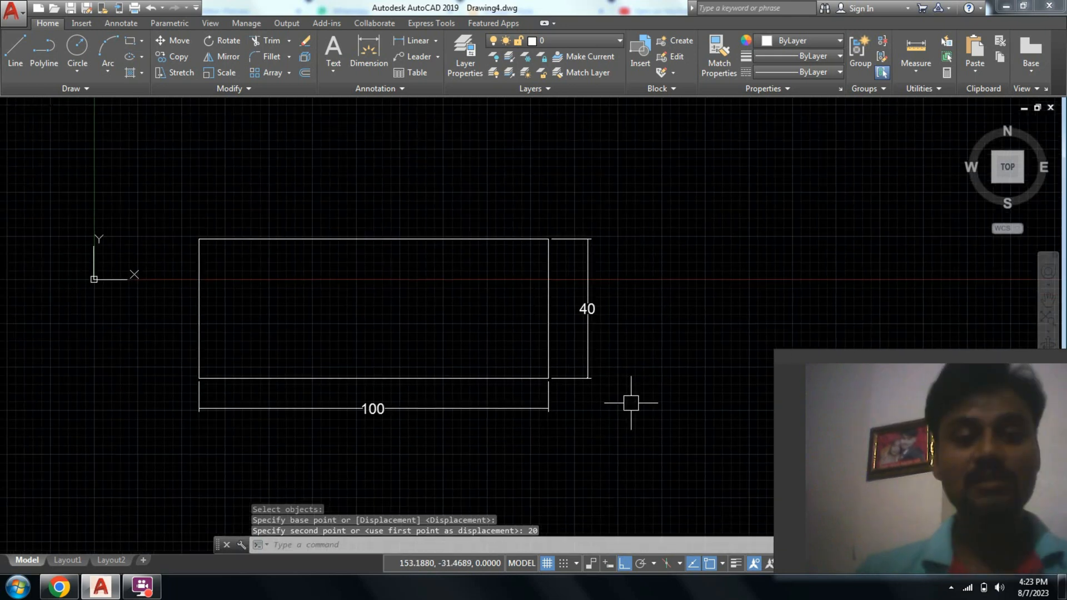
{"action": "left_click", "coordinate": [59, 587]}
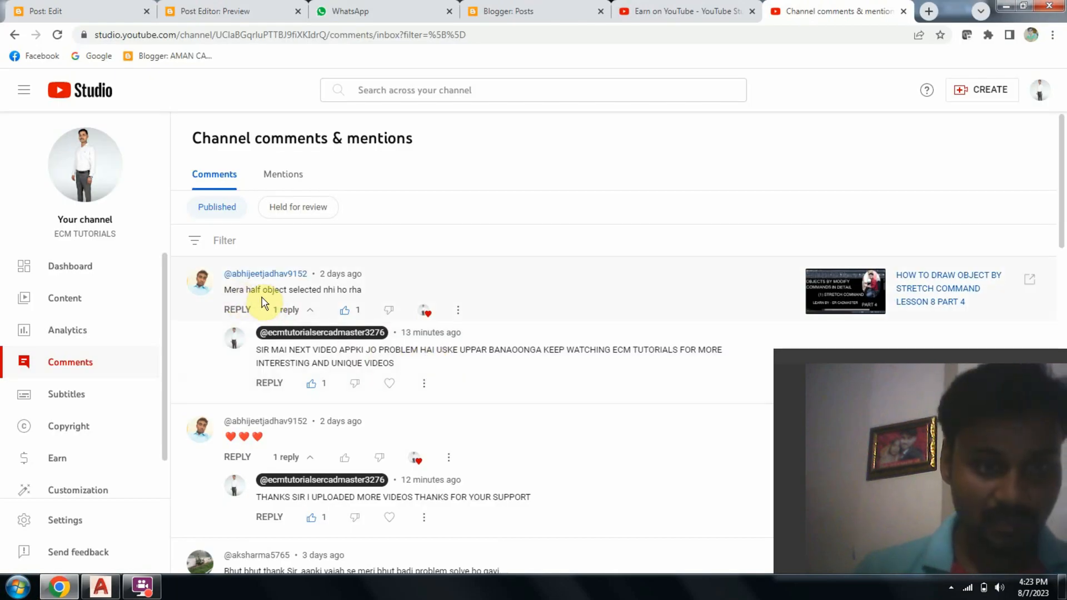
{"action": "left_click", "coordinate": [101, 587]}
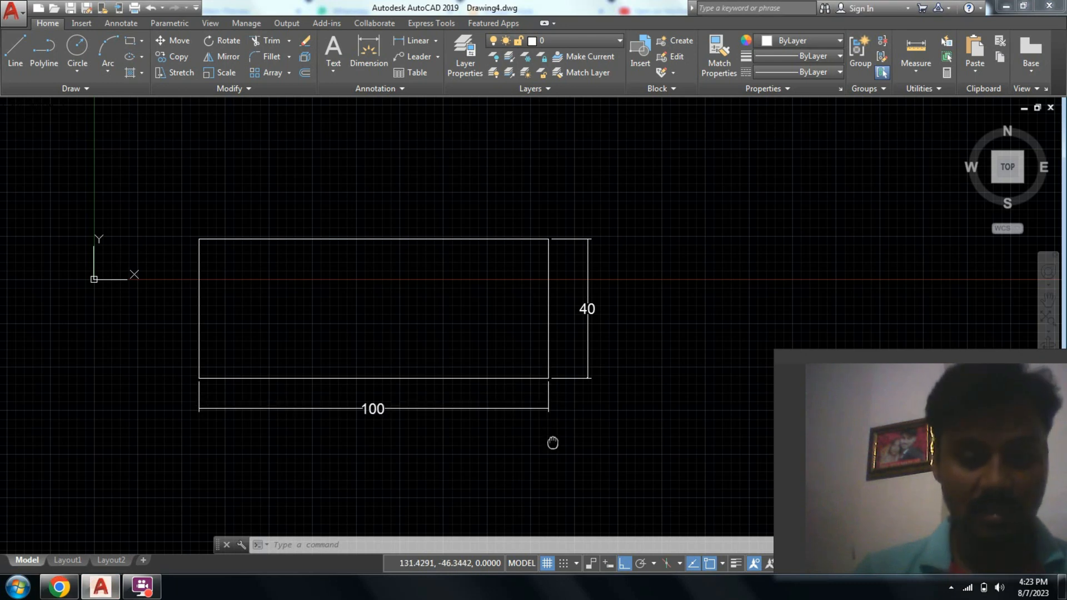
{"action": "middle_click_drag", "start_coordinate": [553, 440], "coordinate": [575, 443]}
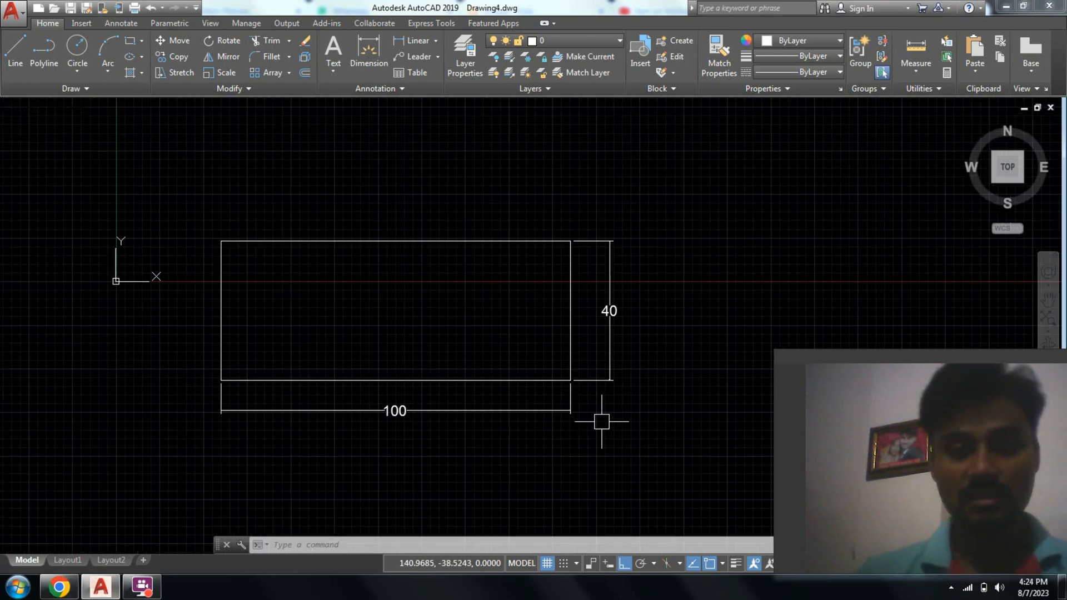